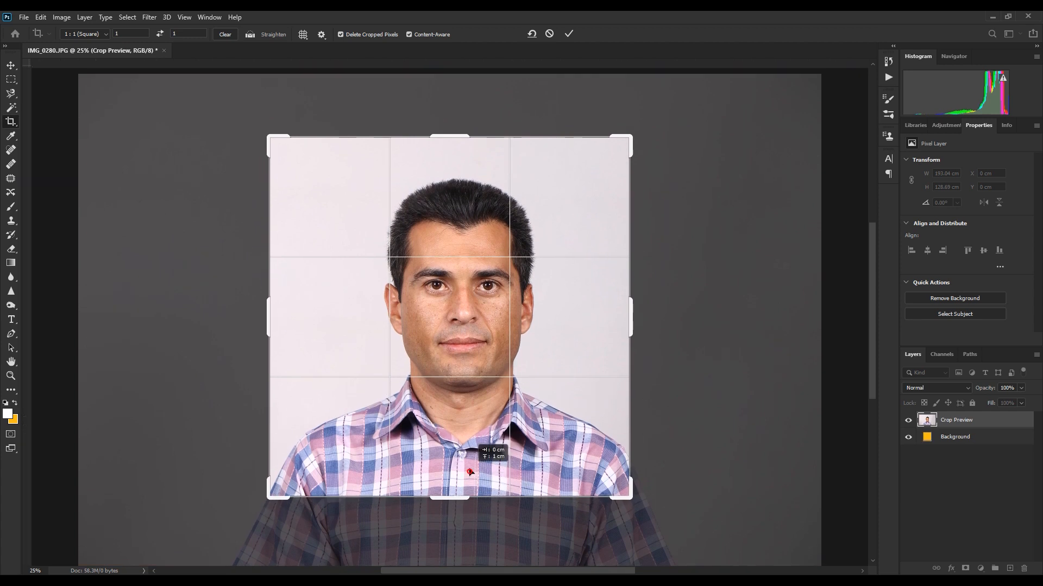
- Crop the portrait to a 1:1 square around the man's head and shoulders
{"action": "left_click_drag", "start_coordinate": [452, 498], "coordinate": [451, 489]}
{"action": "left_click_drag", "start_coordinate": [456, 478], "coordinate": [456, 479]}
{"action": "key", "text": "ctrl+r"}
{"action": "key", "text": "Return"}
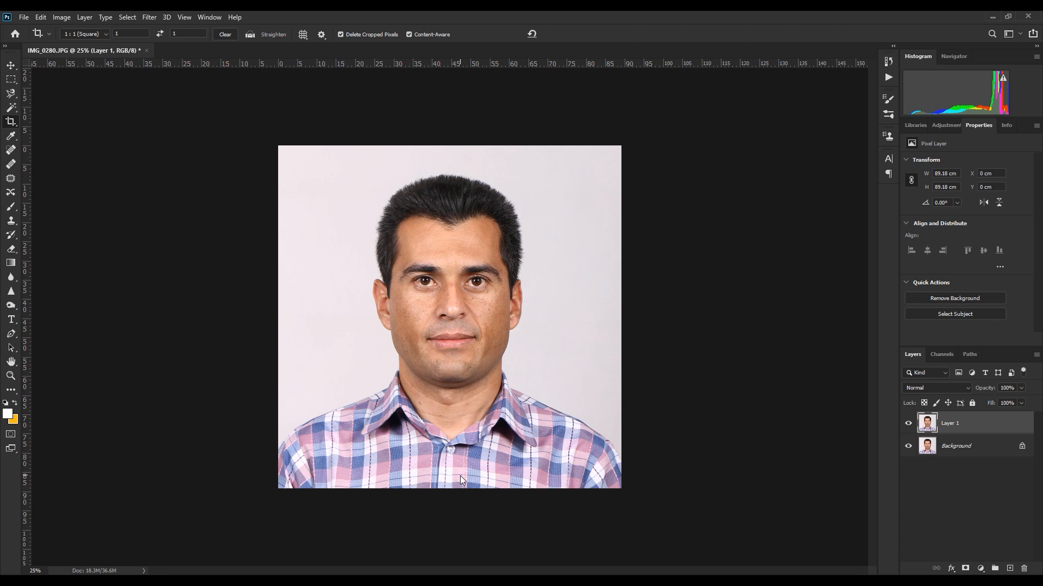
- Tighten the square crop around the head and shoulders, apply it and switch to the Move tool
{"action": "left_click", "coordinate": [445, 438]}
{"action": "left_click_drag", "start_coordinate": [282, 320], "coordinate": [296, 320]}
{"action": "left_click_drag", "start_coordinate": [454, 329], "coordinate": [477, 331]}
{"action": "key", "text": "ctrl+r"}
{"action": "left_click_drag", "start_coordinate": [449, 163], "coordinate": [453, 159]}
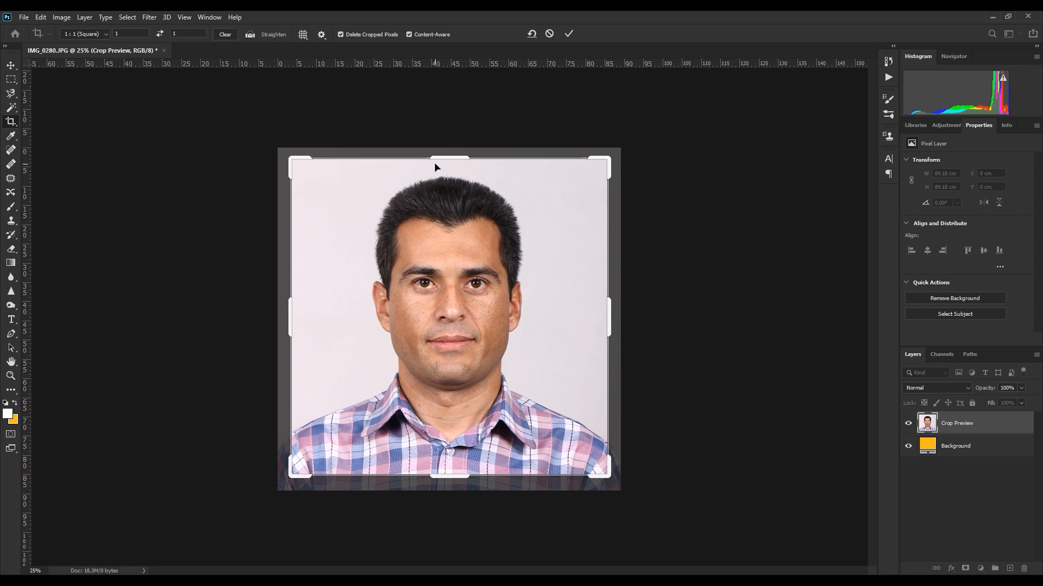
{"action": "double_click", "coordinate": [479, 289]}
{"action": "left_click", "coordinate": [478, 288]}
{"action": "left_click", "coordinate": [16, 65]}
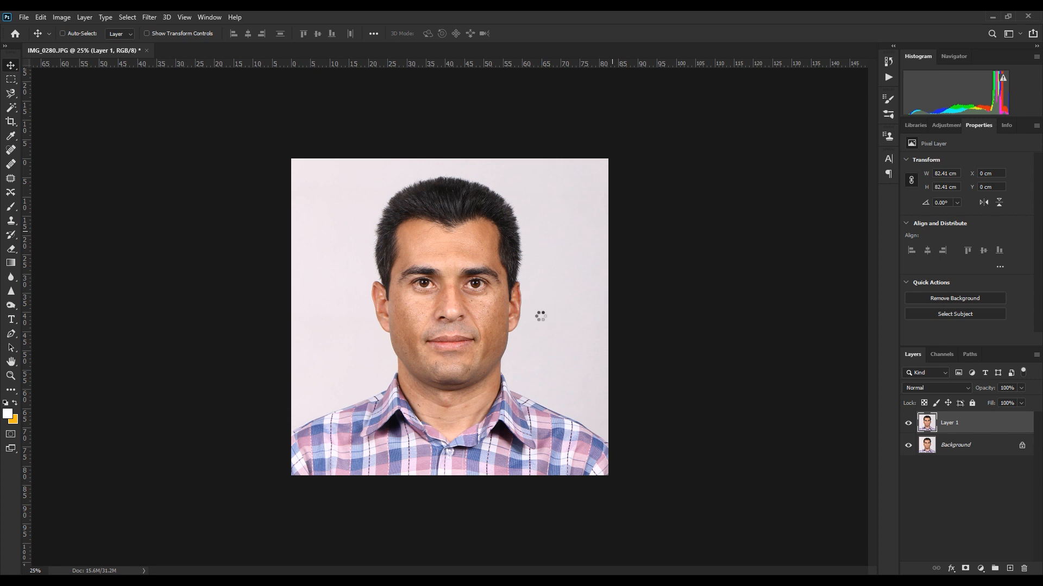
- Apply a Camera Raw filter with Shadows +19, Texture -22, Vibrance +2 and Contrast -22
{"action": "key", "text": "ctrl+shift+a"}
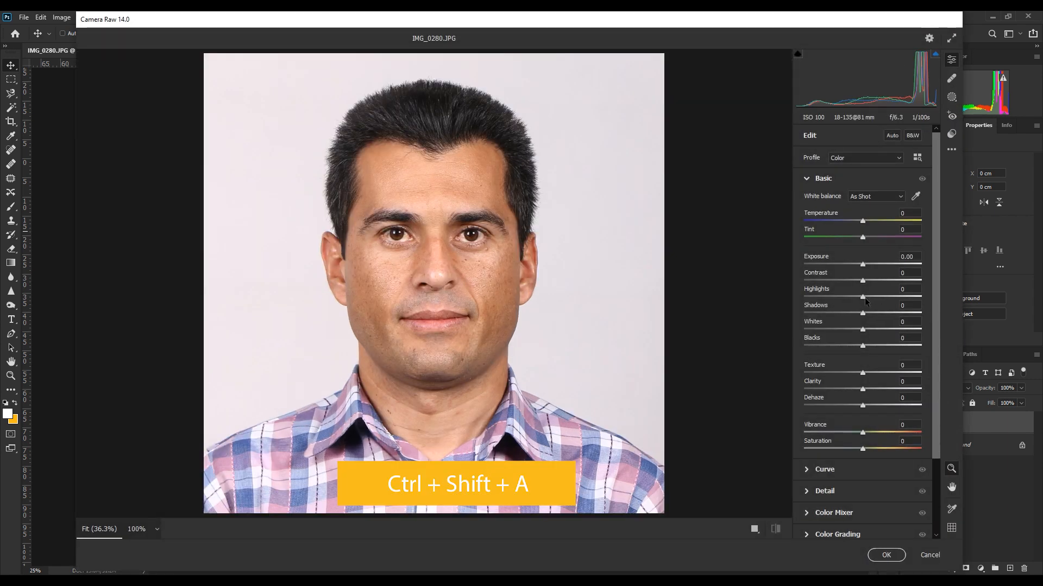
{"action": "left_click_drag", "start_coordinate": [863, 313], "coordinate": [870, 316]}
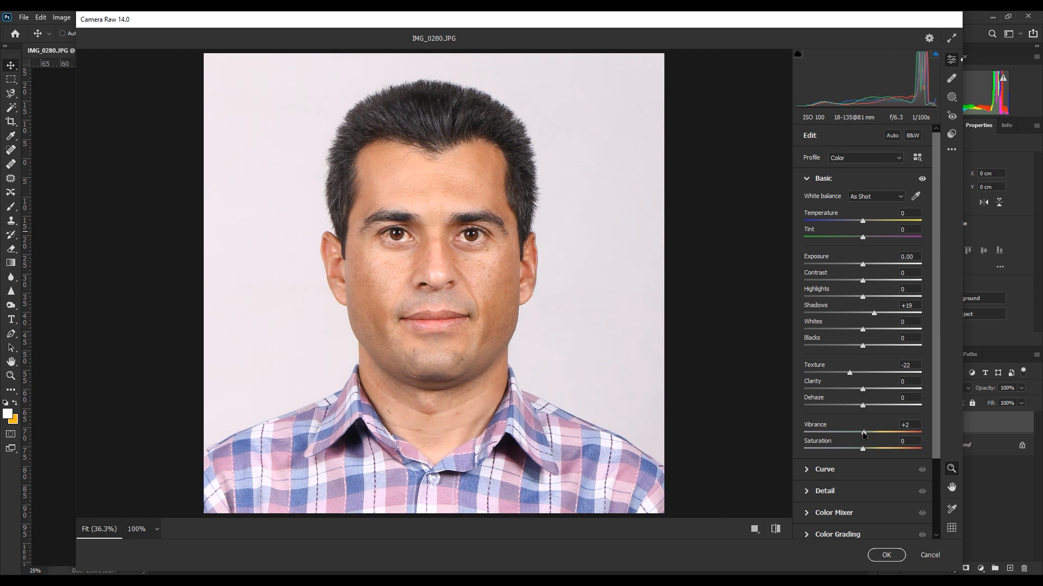
{"action": "left_click_drag", "start_coordinate": [864, 282], "coordinate": [848, 286]}
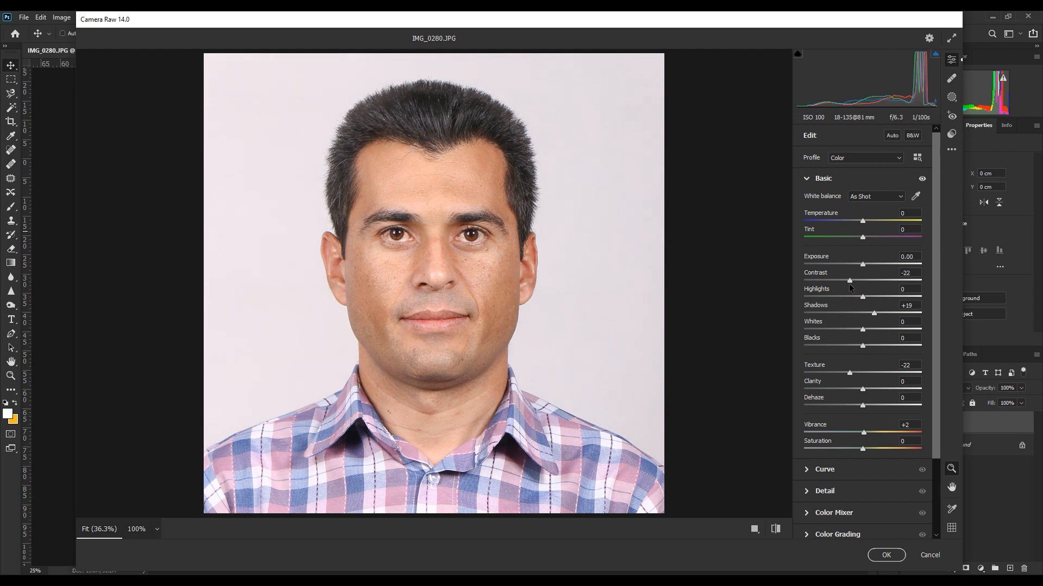
{"action": "left_click", "coordinate": [886, 555]}
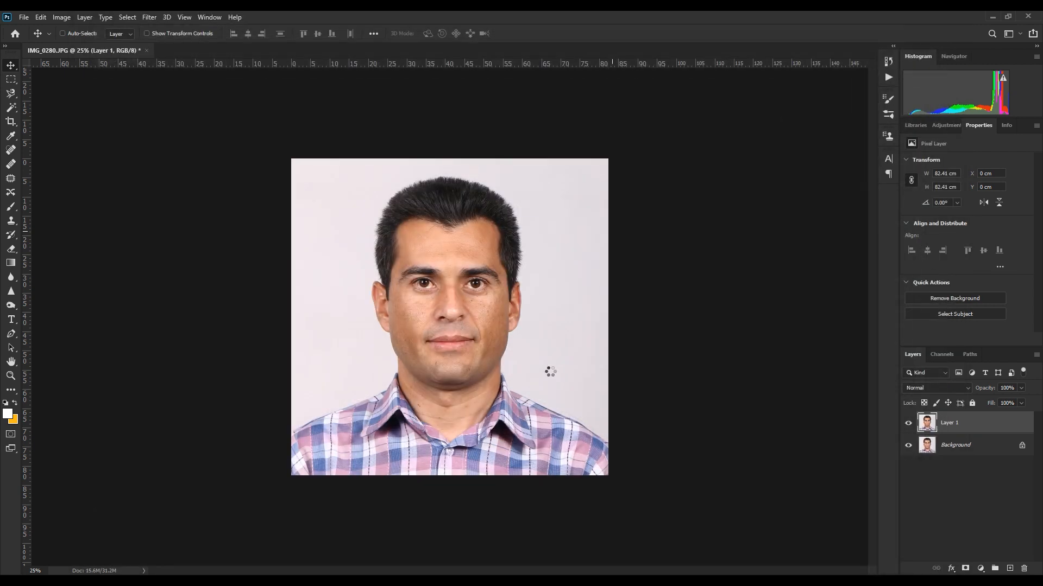
- Activate the Healing Brush for close-up retouching of the face
{"action": "key", "text": "ctrl+plus"}
{"action": "key", "text": "ctrl+plus"}
{"action": "left_click_drag", "start_coordinate": [542, 381], "coordinate": [495, 370]}
{"action": "right_click", "coordinate": [494, 368]}
{"action": "key", "text": "ctrl"}
{"action": "left_click", "coordinate": [456, 295]}
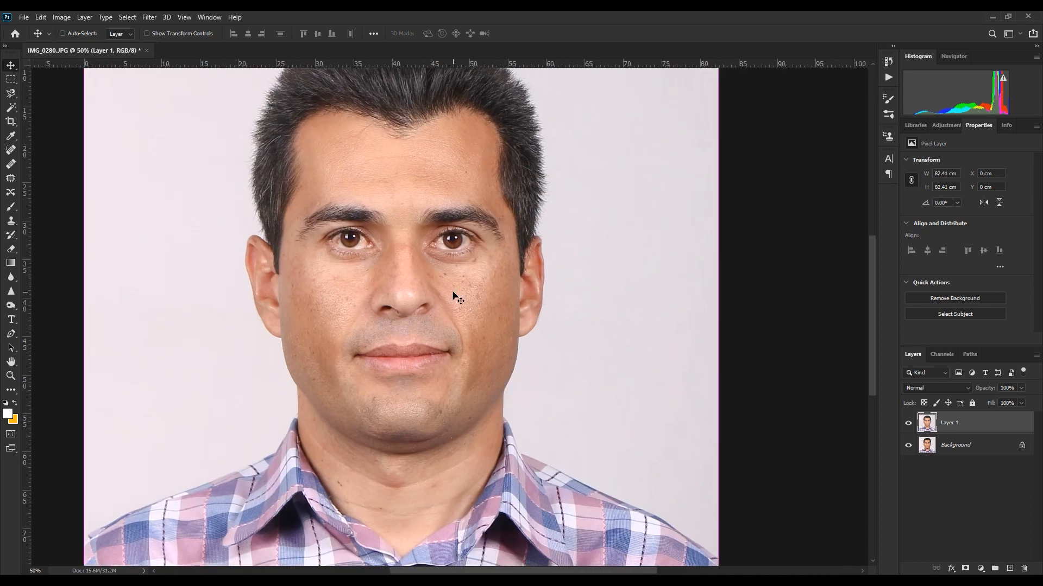
{"action": "key", "text": "ctrl+plus"}
{"action": "key", "text": "ctrl+plus"}
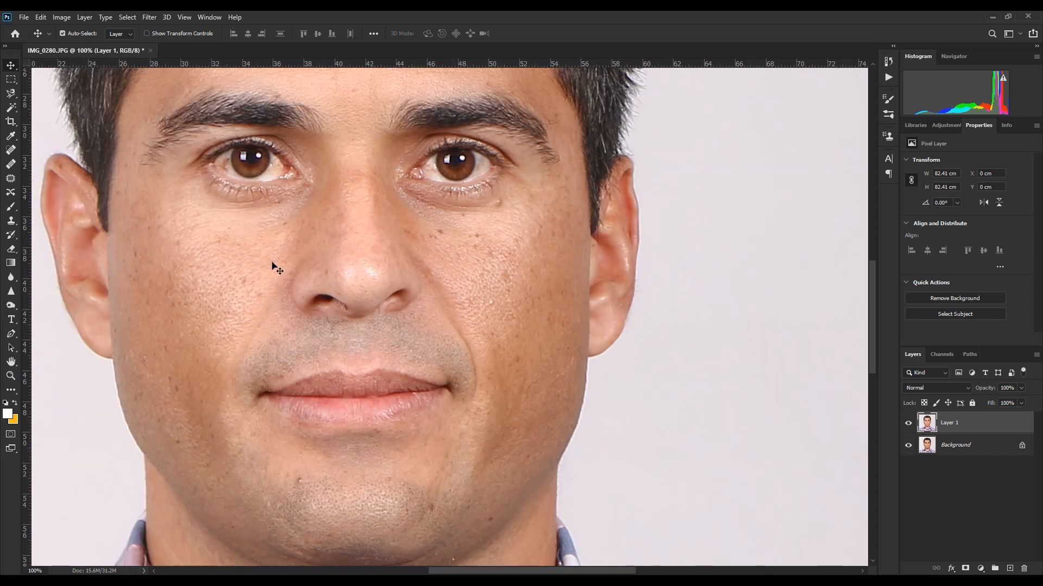
{"action": "left_click", "coordinate": [10, 166]}
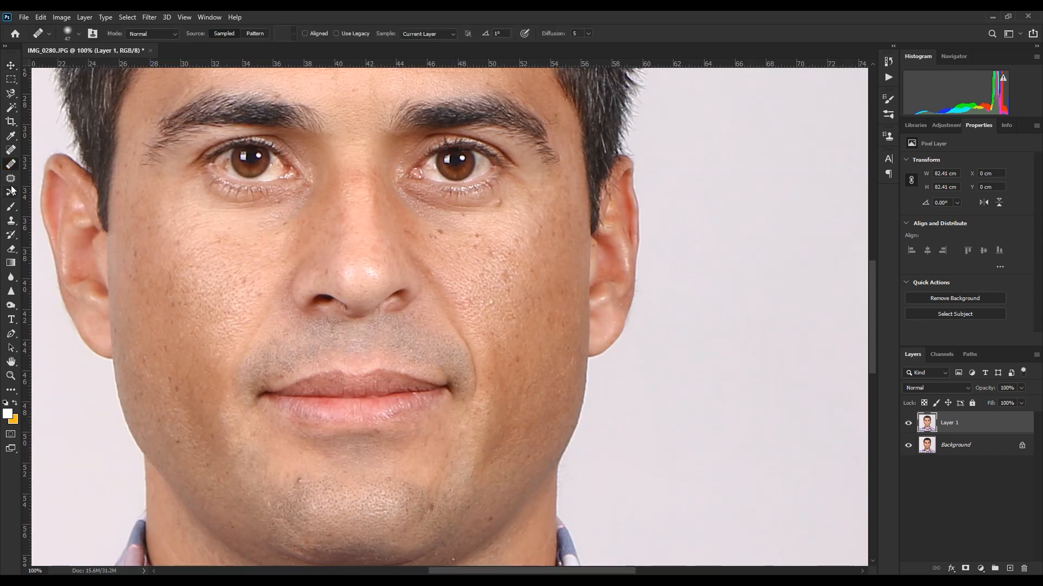
{"action": "right_click", "coordinate": [291, 245]}
{"action": "left_click", "coordinate": [227, 243]}
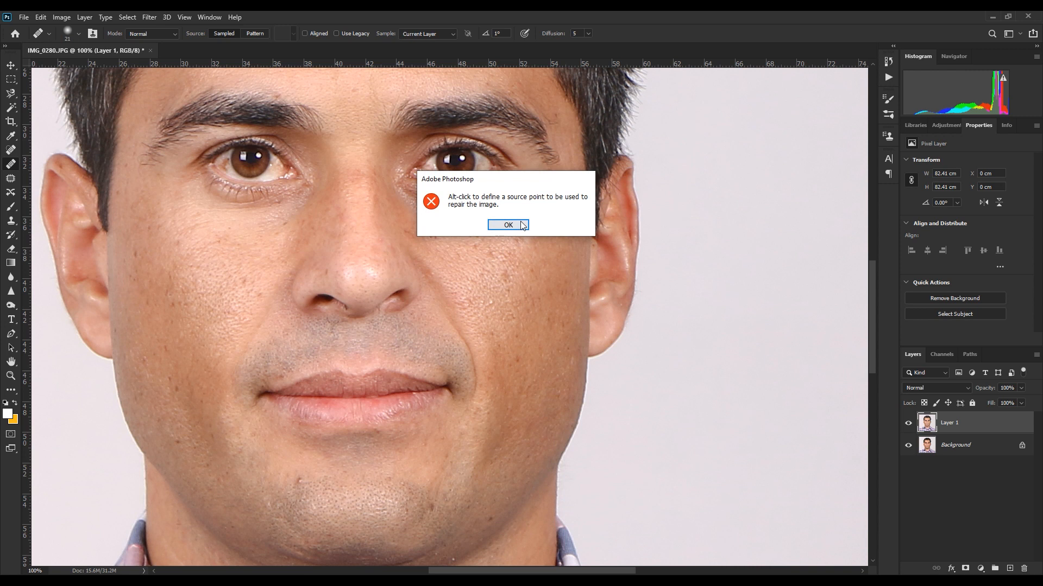
{"action": "key", "text": "Return"}
{"action": "key", "text": "Tab"}
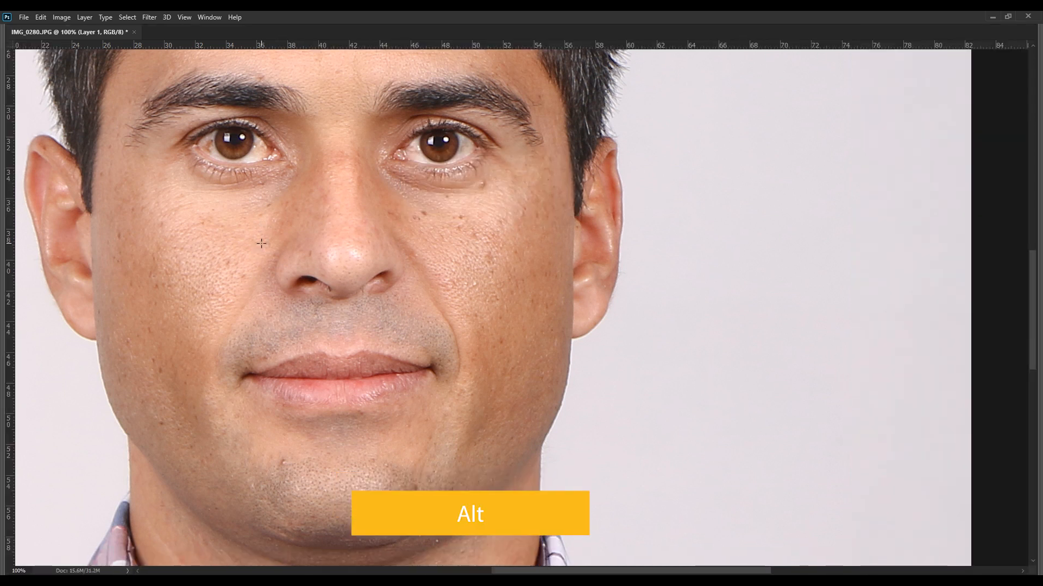
{"action": "key", "text": "Tab"}
- Set the Healing Brush size to 57 px and heal the spots below the man's right eye from sampled skin
{"action": "right_click", "coordinate": [266, 253]}
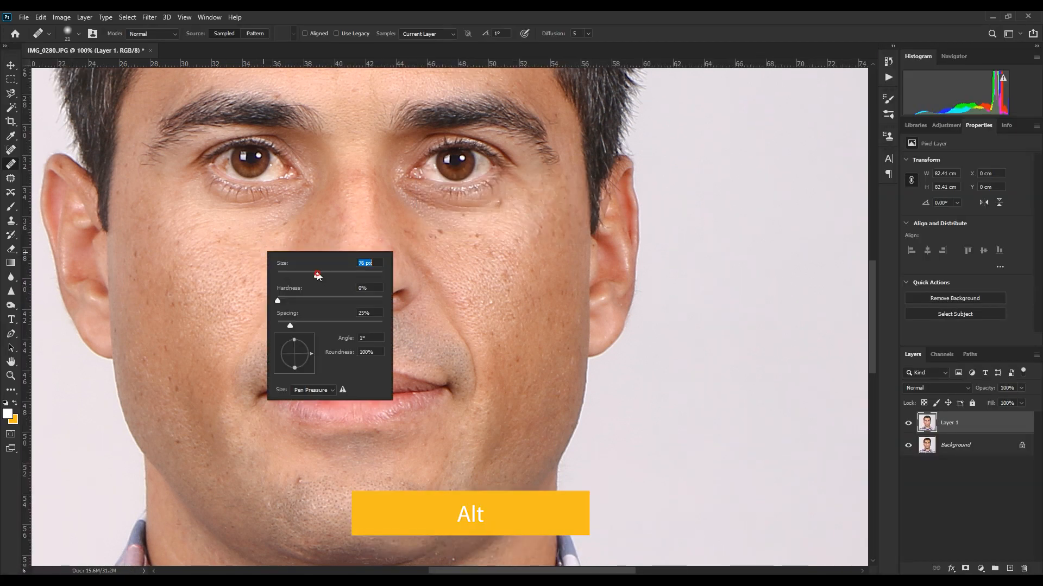
{"action": "left_click", "coordinate": [242, 249]}
{"action": "right_click", "coordinate": [298, 259]}
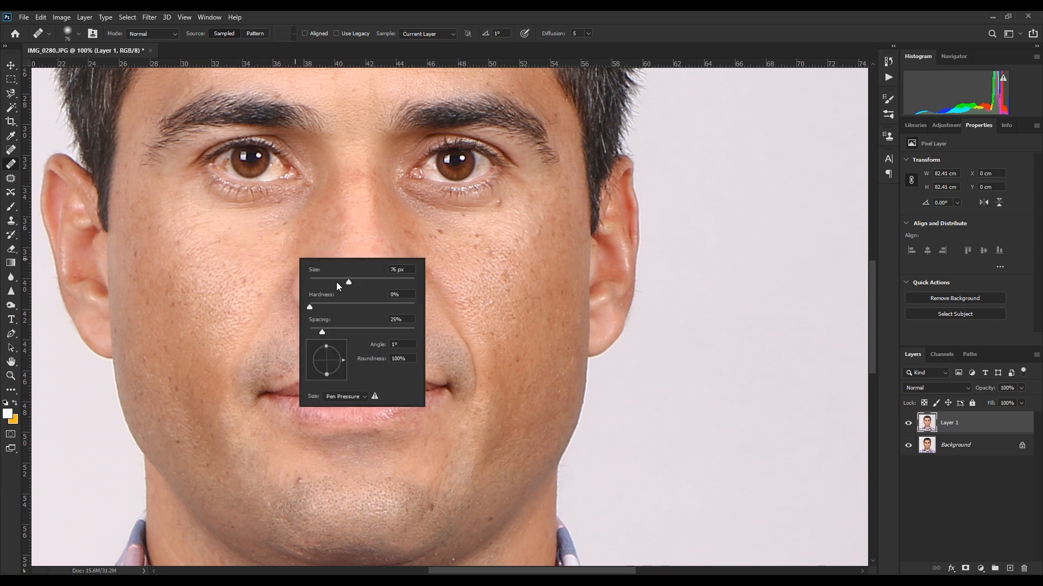
{"action": "left_click", "coordinate": [247, 242]}
{"action": "left_click", "coordinate": [243, 235], "text": "alt"}
{"action": "left_click", "coordinate": [228, 229]}
{"action": "left_click", "coordinate": [228, 228], "text": "alt"}
{"action": "left_click", "coordinate": [223, 245]}
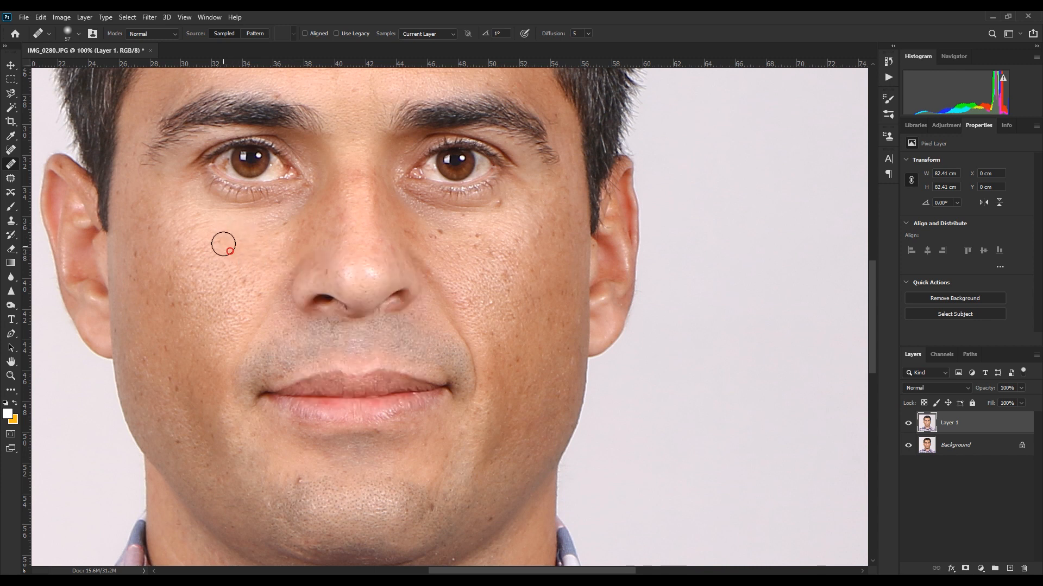
- Heal the remaining spots across the man's right cheek, sampling clean skin beside them
{"action": "left_click", "coordinate": [223, 268], "text": "alt"}
{"action": "left_click", "coordinate": [241, 284]}
{"action": "left_click", "coordinate": [243, 290], "text": "alt"}
{"action": "left_click", "coordinate": [258, 296]}
{"action": "left_click", "coordinate": [186, 315], "text": "alt"}
{"action": "left_click", "coordinate": [170, 274]}
{"action": "left_click", "coordinate": [180, 266], "text": "alt"}
{"action": "left_click", "coordinate": [176, 245]}
{"action": "left_click", "coordinate": [156, 254], "text": "alt"}
{"action": "left_click", "coordinate": [139, 255]}
{"action": "left_click", "coordinate": [150, 228]}
- Heal the blemishes on the man's left cheek between the nose and the jaw with sampled skin
{"action": "left_click_drag", "start_coordinate": [352, 231], "coordinate": [205, 269]}
{"action": "left_click", "coordinate": [287, 278], "text": "alt"}
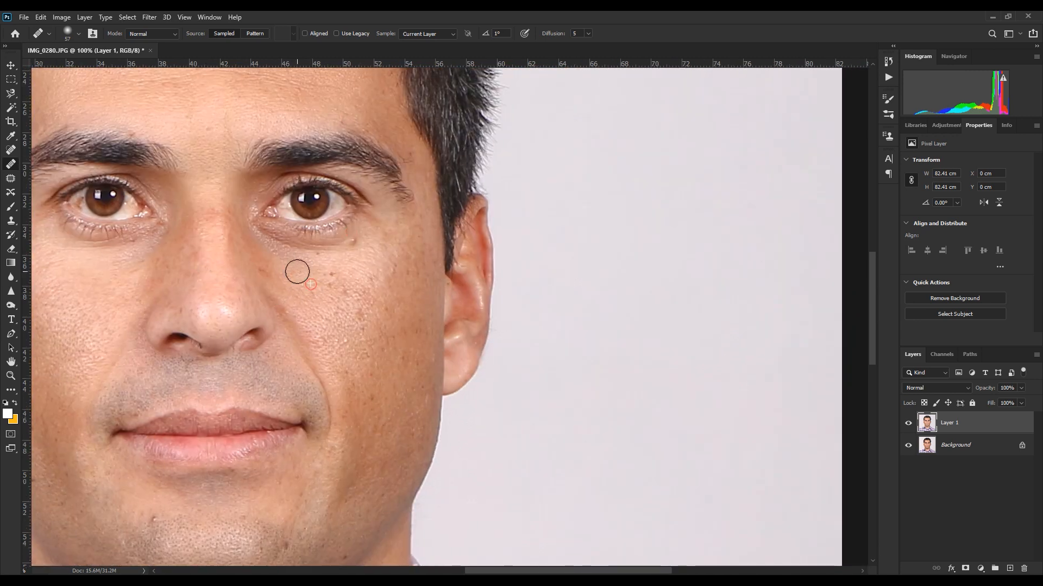
{"action": "scroll", "coordinate": [366, 236], "scroll_direction": "down", "scroll_amount": 2}
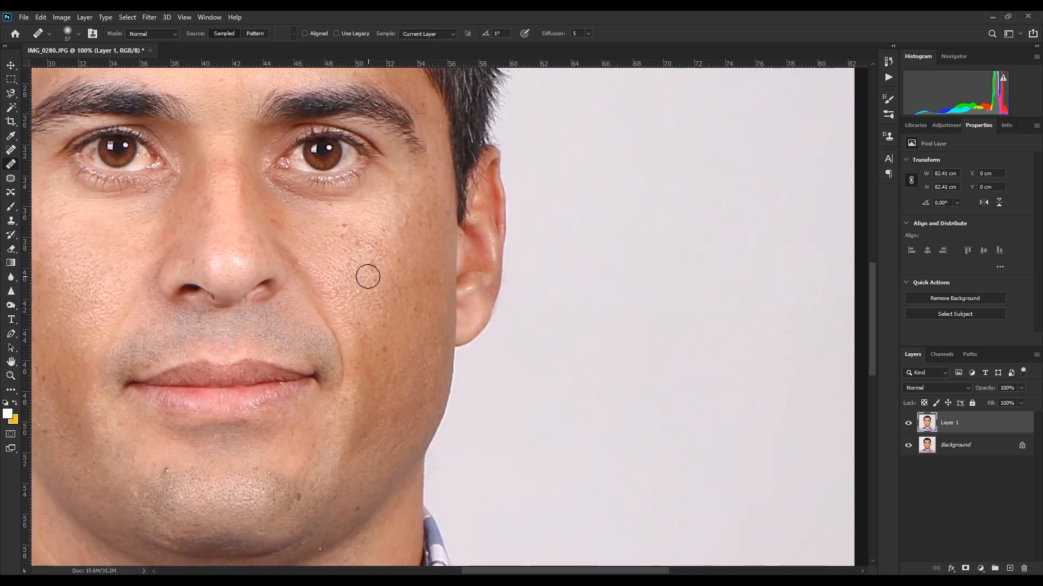
{"action": "left_click", "coordinate": [356, 296], "text": "alt"}
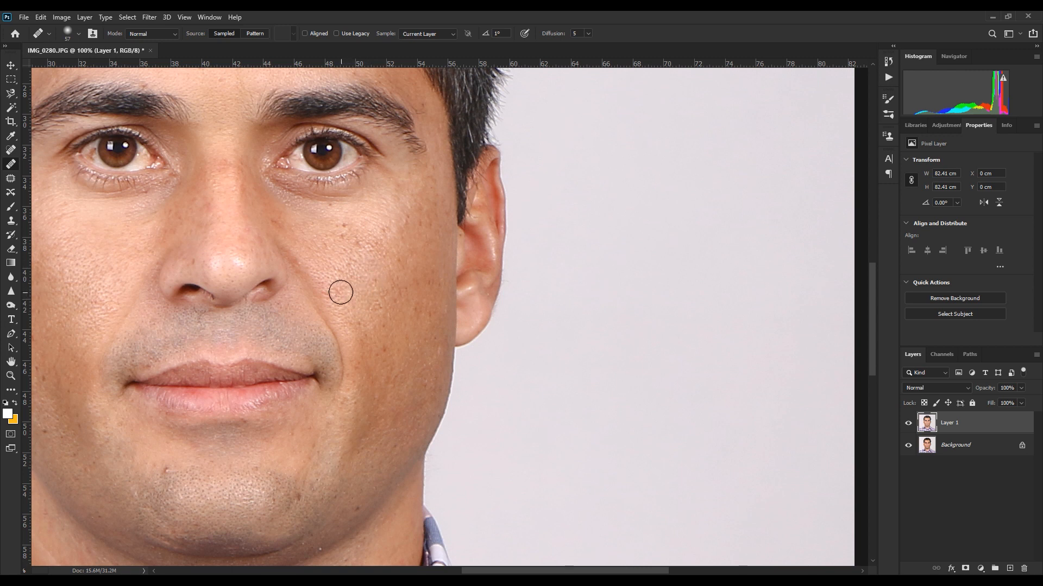
{"action": "scroll", "coordinate": [340, 293], "scroll_direction": "down", "scroll_amount": 2}
{"action": "left_click", "coordinate": [382, 294], "text": "alt"}
{"action": "left_click", "coordinate": [382, 270]}
{"action": "left_click", "coordinate": [409, 275], "text": "alt"}
{"action": "left_click", "coordinate": [414, 256]}
{"action": "left_click", "coordinate": [430, 221], "text": "alt"}
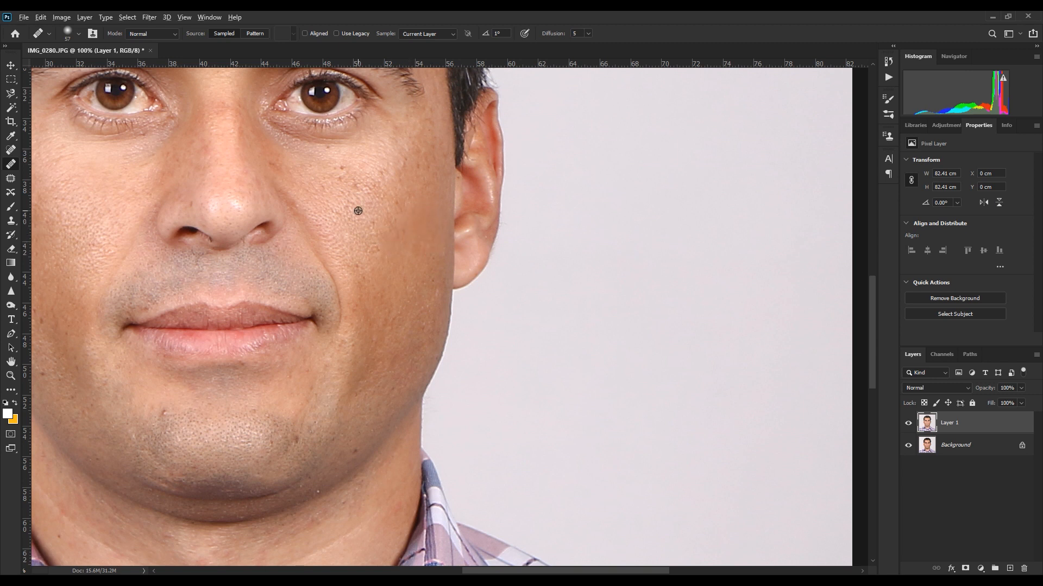
- Heal the spots on the outer left cheek near the ear and below the outer corner of the eye
{"action": "left_click", "coordinate": [397, 228], "text": "alt"}
{"action": "left_click", "coordinate": [398, 201]}
{"action": "left_click", "coordinate": [430, 175], "text": "alt"}
{"action": "left_click", "coordinate": [436, 142]}
{"action": "left_click", "coordinate": [431, 120]}
{"action": "left_click", "coordinate": [380, 151]}
{"action": "left_click", "coordinate": [386, 170]}
- Heal the dark spots in the middle of the upper left cheek from nearby skin
{"action": "left_click", "coordinate": [363, 202], "text": "alt"}
{"action": "left_click", "coordinate": [333, 185]}
{"action": "left_click", "coordinate": [343, 184], "text": "alt"}
{"action": "left_click", "coordinate": [341, 170]}
{"action": "left_click", "coordinate": [353, 192]}
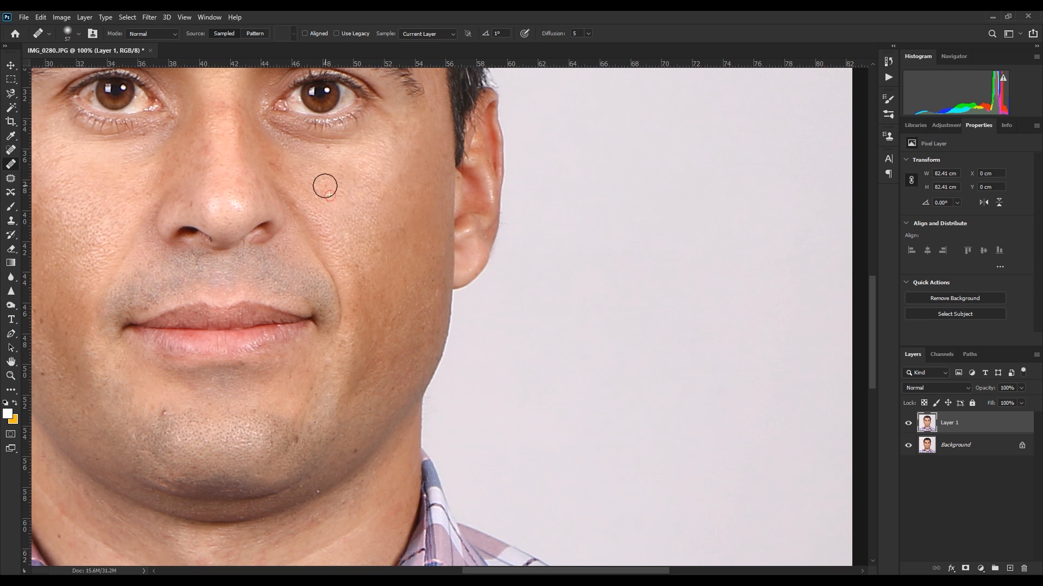
- Heal the marks beside the nose and along its bridge
{"action": "left_click", "coordinate": [291, 172]}
{"action": "left_click", "coordinate": [240, 127]}
{"action": "left_click", "coordinate": [247, 150], "text": "alt"}
{"action": "left_click", "coordinate": [248, 190]}
- Heal the spots on the lower right cheek and the dark marks on the chin
{"action": "left_click_drag", "start_coordinate": [210, 117], "coordinate": [408, 235]}
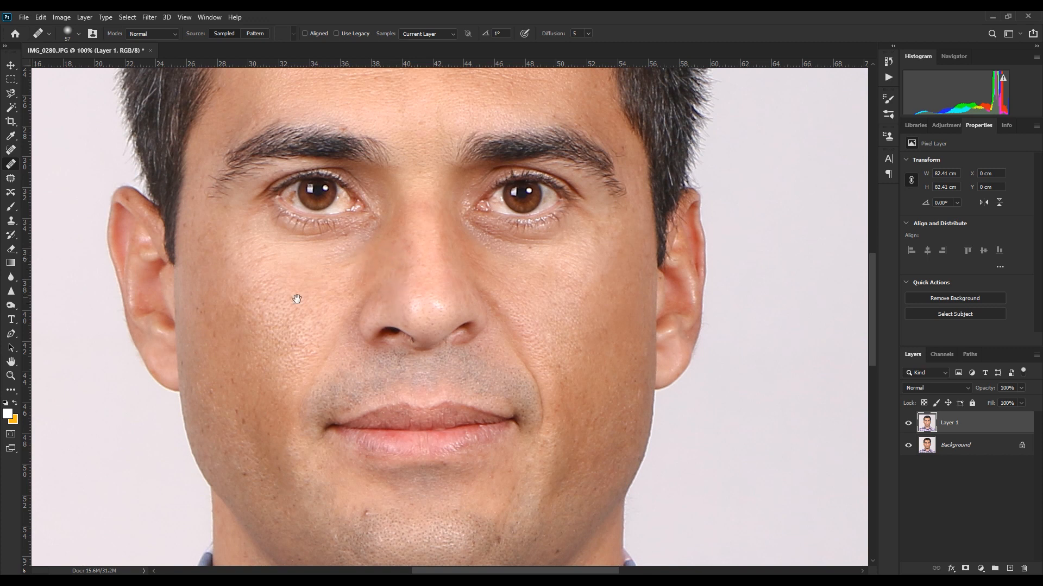
{"action": "left_click_drag", "start_coordinate": [297, 298], "coordinate": [517, 331]}
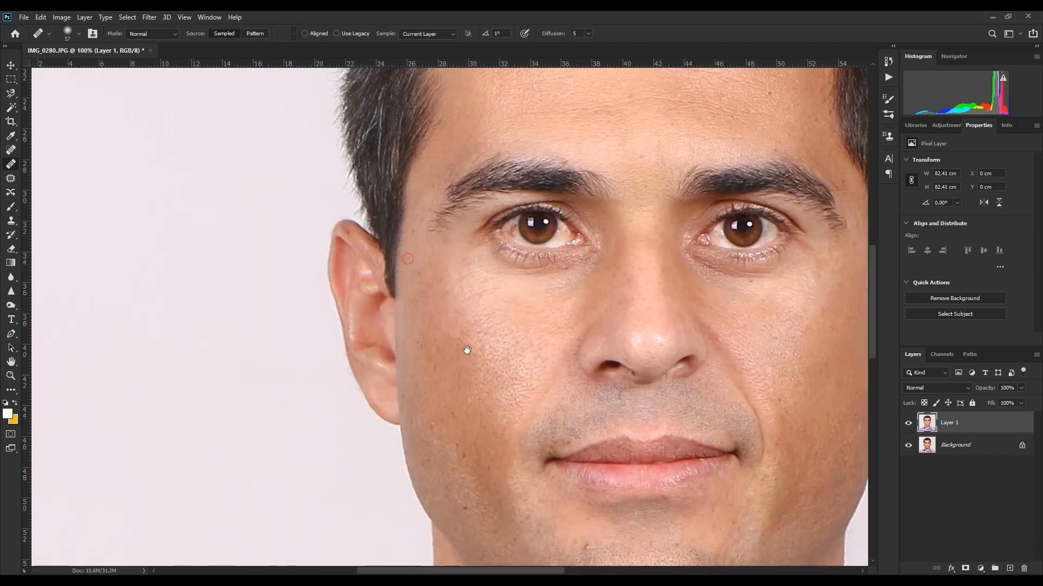
{"action": "left_click_drag", "start_coordinate": [470, 404], "coordinate": [405, 280]}
{"action": "left_click_drag", "start_coordinate": [407, 356], "coordinate": [383, 258]}
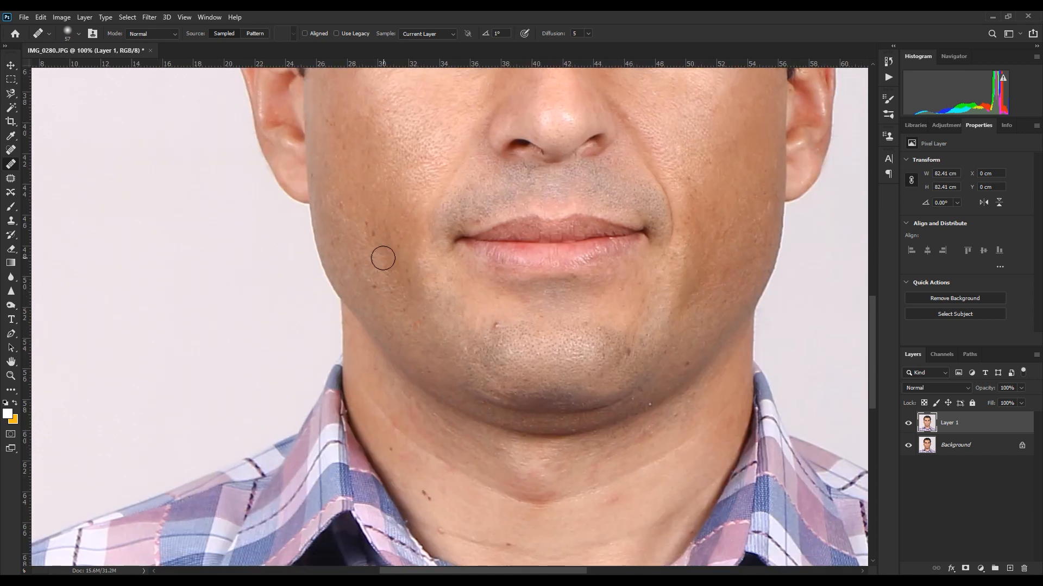
{"action": "left_click", "coordinate": [375, 281]}
{"action": "left_click_drag", "start_coordinate": [512, 314], "coordinate": [430, 265]}
{"action": "left_click", "coordinate": [413, 283]}
{"action": "mouse_move", "coordinate": [520, 302]}
{"action": "left_mouse_down"}
{"action": "mouse_move", "coordinate": [380, 275]}
{"action": "mouse_move", "coordinate": [431, 296]}
{"action": "left_mouse_up"}
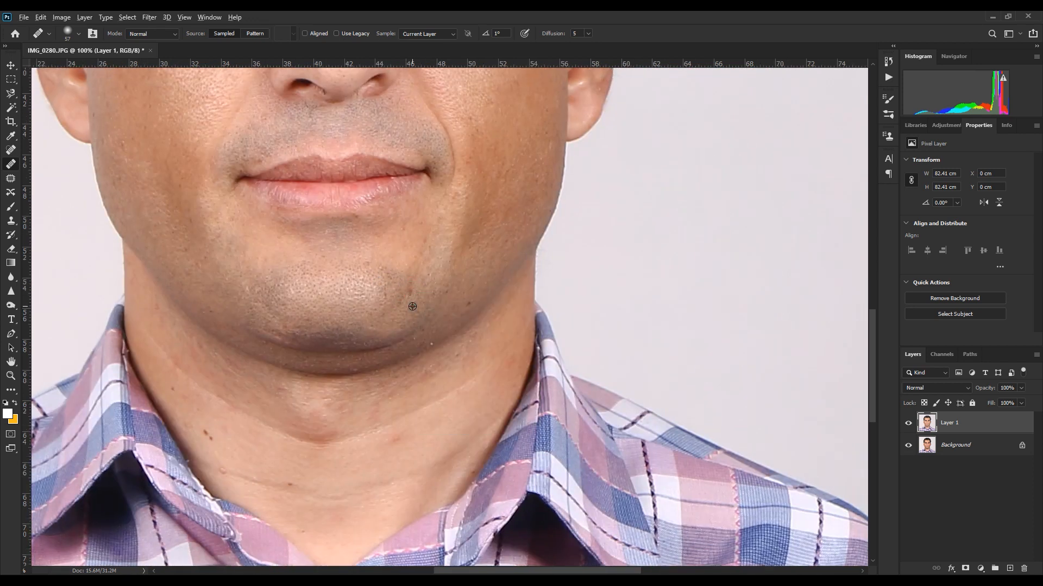
- Heal the moles on the front of the neck above the shirt collar
{"action": "left_click_drag", "start_coordinate": [424, 342], "coordinate": [455, 216]}
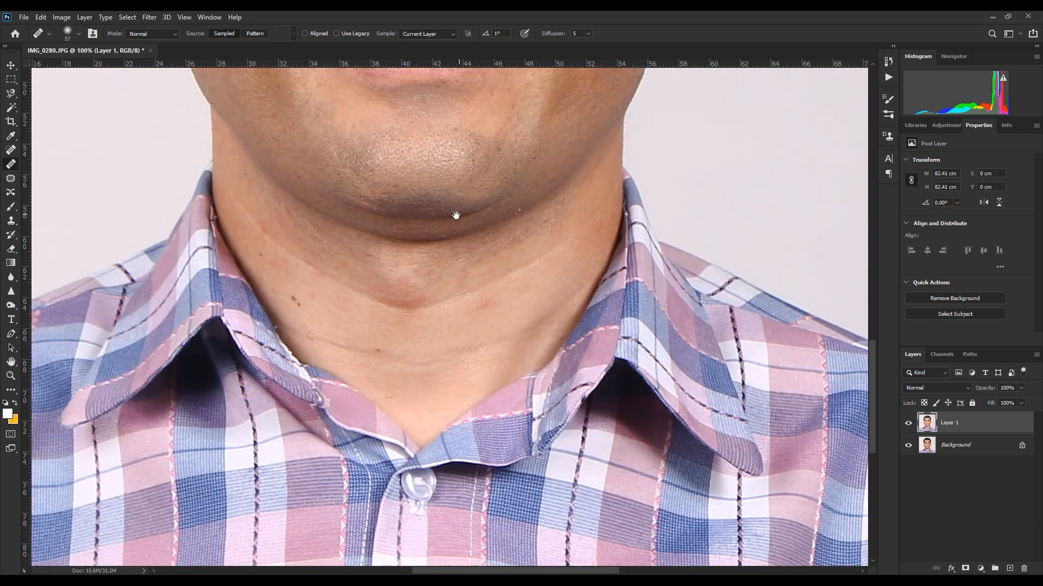
{"action": "left_click", "coordinate": [298, 304]}
{"action": "left_click", "coordinate": [383, 352]}
{"action": "left_click", "coordinate": [316, 338]}
{"action": "scroll", "coordinate": [484, 308], "scroll_direction": "up", "scroll_amount": 4}
{"action": "scroll", "coordinate": [477, 326], "scroll_direction": "right", "scroll_amount": 2}
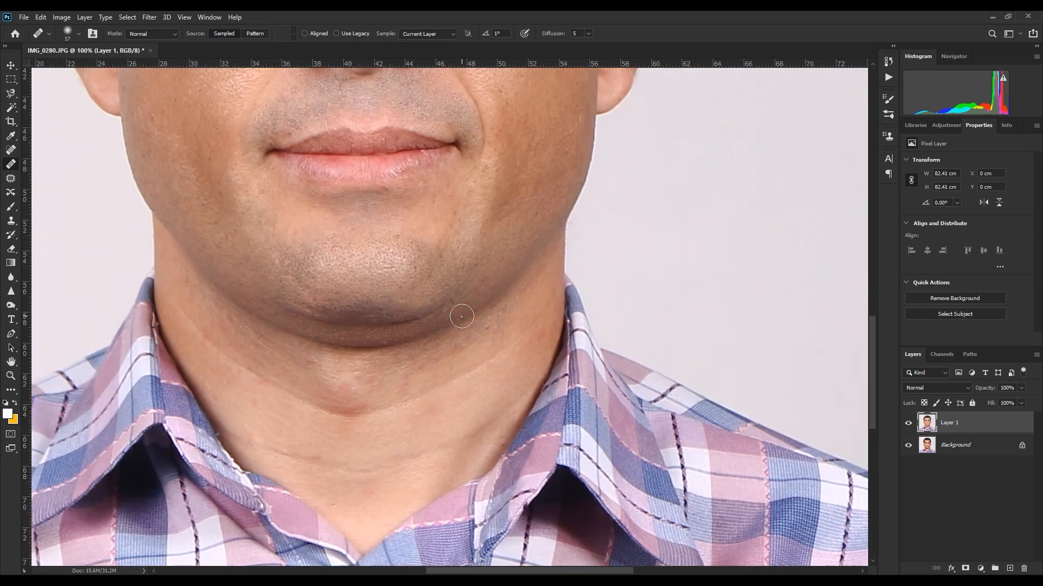
- Heal the leftover spots on the lower left cheek beside the mouth
{"action": "scroll", "coordinate": [462, 317], "scroll_direction": "up", "scroll_amount": 9}
{"action": "left_click", "coordinate": [496, 347]}
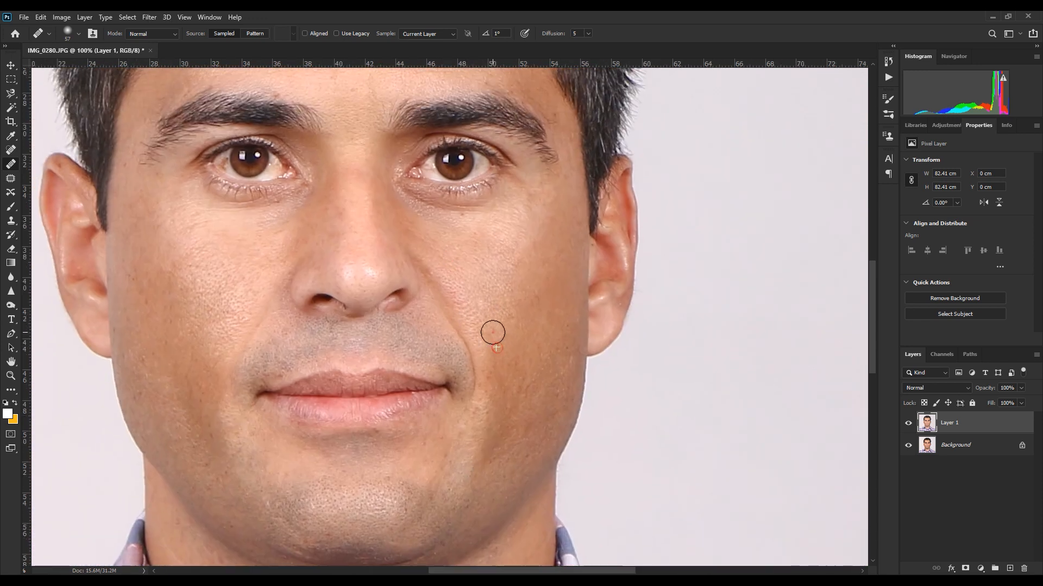
{"action": "left_click", "coordinate": [566, 328]}
- Heal the mole and small marks on the forehead and between the eyebrows
{"action": "scroll", "coordinate": [495, 331], "scroll_direction": "up", "scroll_amount": 4}
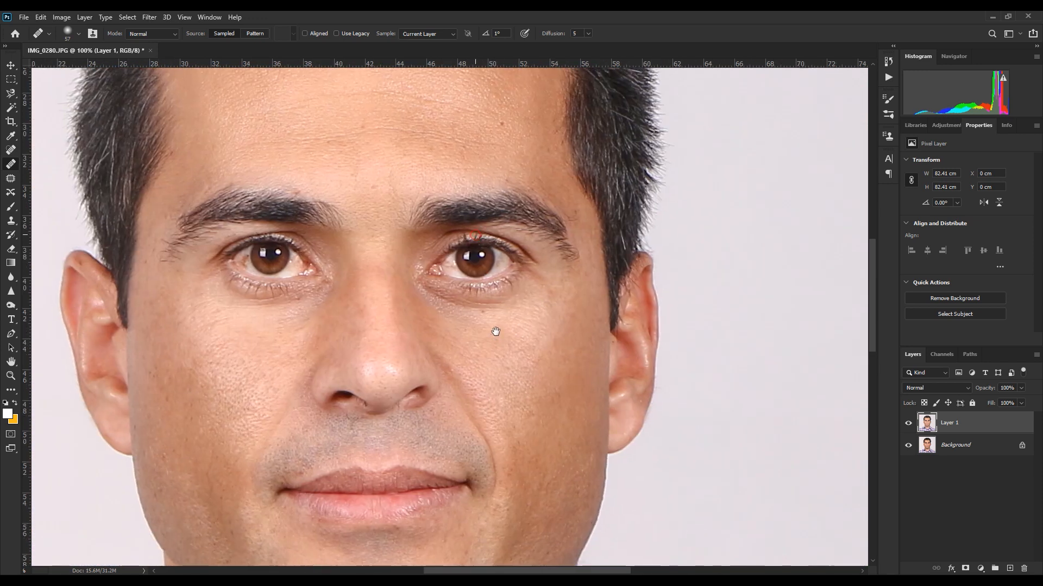
{"action": "scroll", "coordinate": [477, 318], "scroll_direction": "up", "scroll_amount": 6}
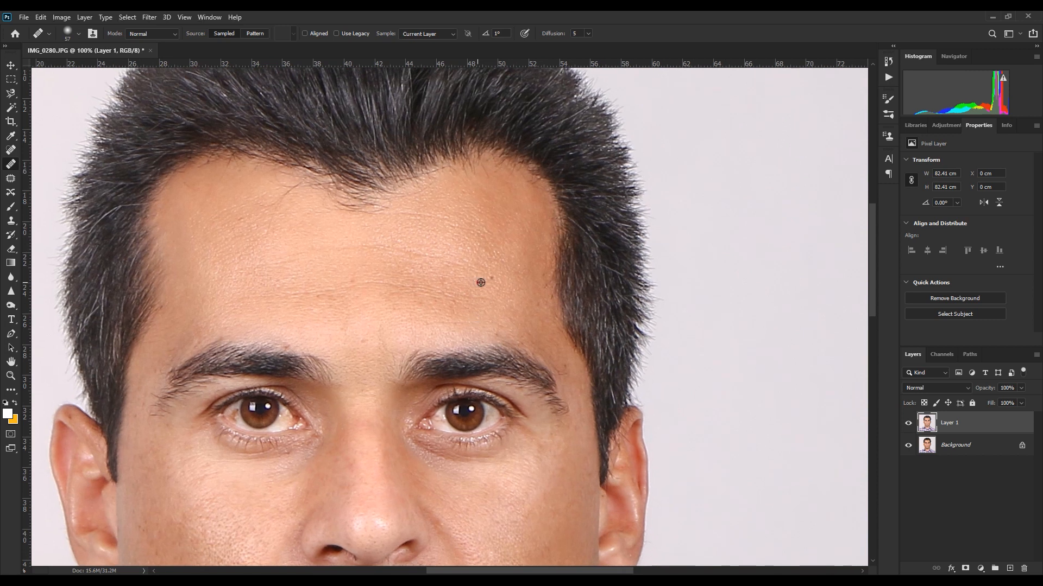
{"action": "left_click", "coordinate": [479, 328]}
{"action": "left_click", "coordinate": [353, 280]}
{"action": "left_click", "coordinate": [365, 335], "text": "alt"}
{"action": "left_click", "coordinate": [340, 328]}
{"action": "left_click", "coordinate": [370, 329], "text": "alt"}
{"action": "left_click", "coordinate": [363, 341]}
{"action": "left_click", "coordinate": [311, 337], "text": "alt"}
{"action": "scroll", "coordinate": [307, 326], "scroll_direction": "up", "scroll_amount": 4}
{"action": "left_click", "coordinate": [327, 296]}
- Heal the blemishes on the right temple beside the end of the eyebrow
{"action": "scroll", "coordinate": [324, 284], "scroll_direction": "down", "scroll_amount": 3}
{"action": "scroll", "coordinate": [323, 284], "scroll_direction": "left", "scroll_amount": 3}
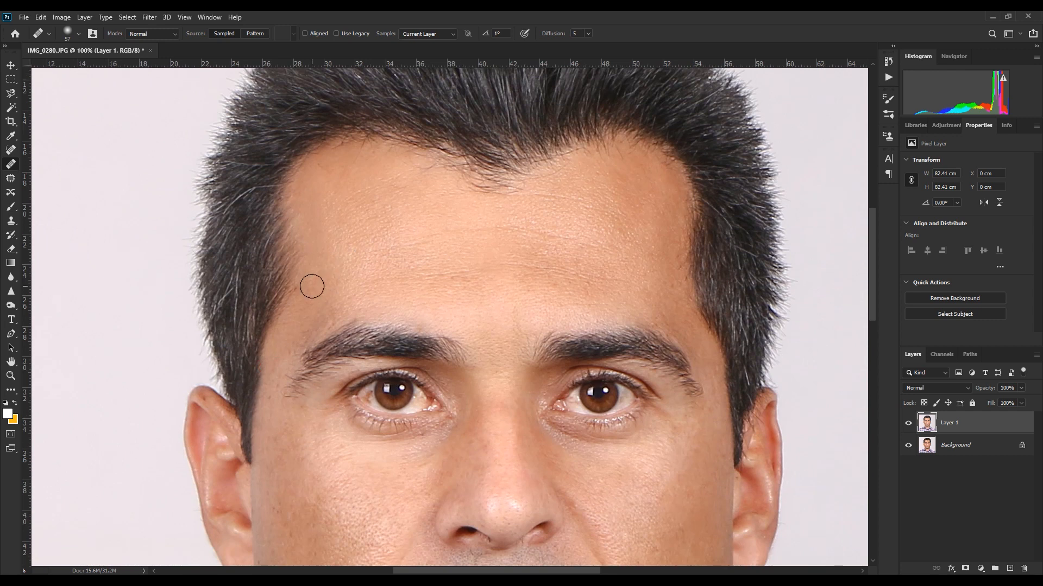
{"action": "scroll", "coordinate": [291, 347], "scroll_direction": "down", "scroll_amount": 3}
{"action": "scroll", "coordinate": [291, 347], "scroll_direction": "left", "scroll_amount": 1}
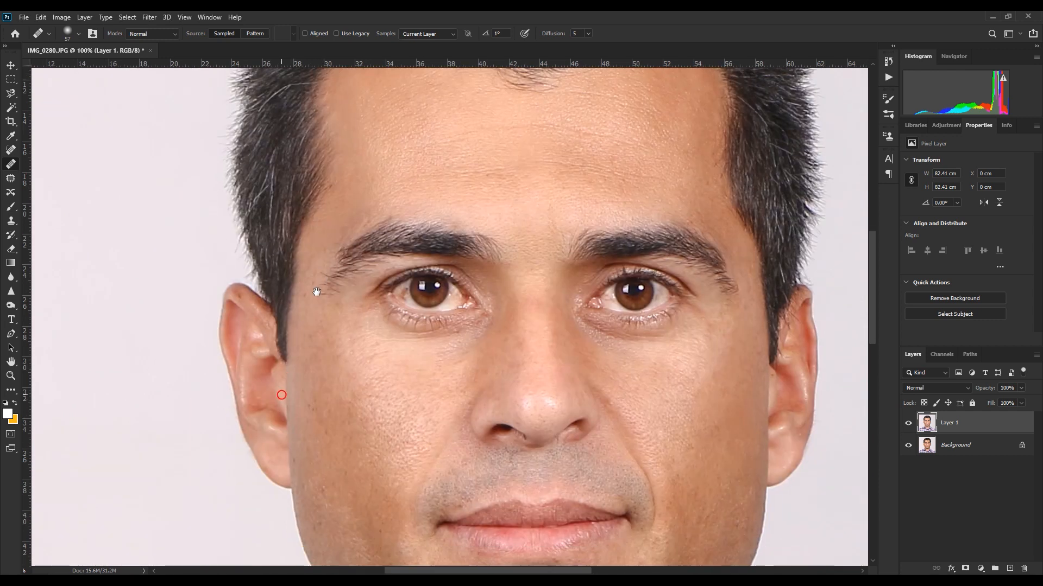
{"action": "scroll", "coordinate": [311, 310], "scroll_direction": "down", "scroll_amount": 1}
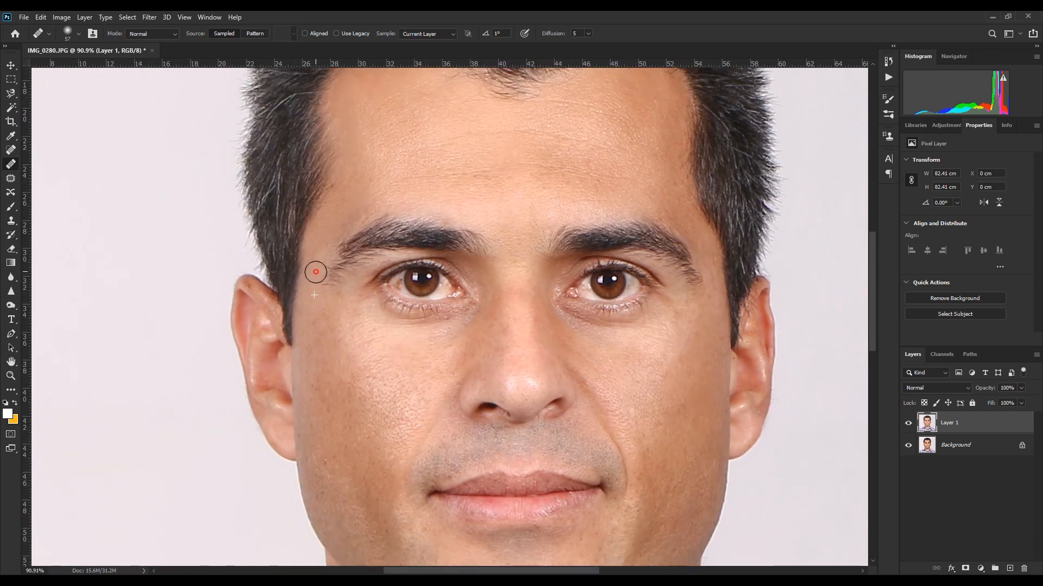
{"action": "right_click", "coordinate": [318, 321]}
{"action": "left_click", "coordinate": [255, 292], "text": "alt"}
- Set the Healing Brush size to 61 px and heal the uneven spots on the outer right cheek
{"action": "left_click_drag", "start_coordinate": [332, 352], "coordinate": [317, 257]}
{"action": "right_click", "coordinate": [341, 298]}
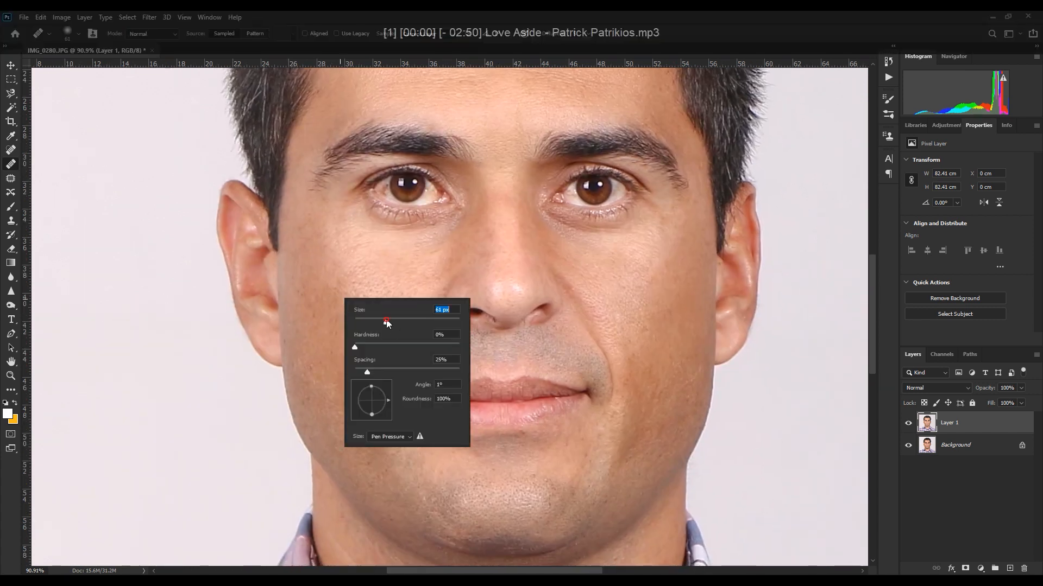
{"action": "left_click", "coordinate": [313, 332], "text": "alt"}
{"action": "left_click", "coordinate": [309, 324]}
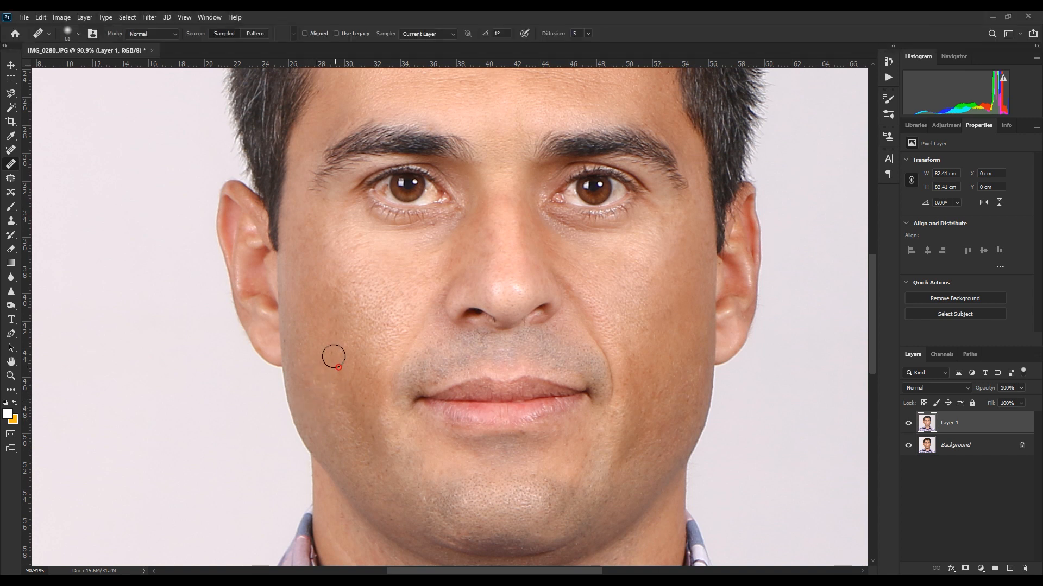
{"action": "left_click_drag", "start_coordinate": [336, 332], "coordinate": [333, 312]}
- Heal the remaining marks on the left cheek and beneath the right corner of the mouth
{"action": "left_click_drag", "start_coordinate": [407, 476], "coordinate": [386, 341]}
{"action": "left_click", "coordinate": [373, 335]}
{"action": "scroll", "coordinate": [490, 321], "scroll_direction": "up", "scroll_amount": 1}
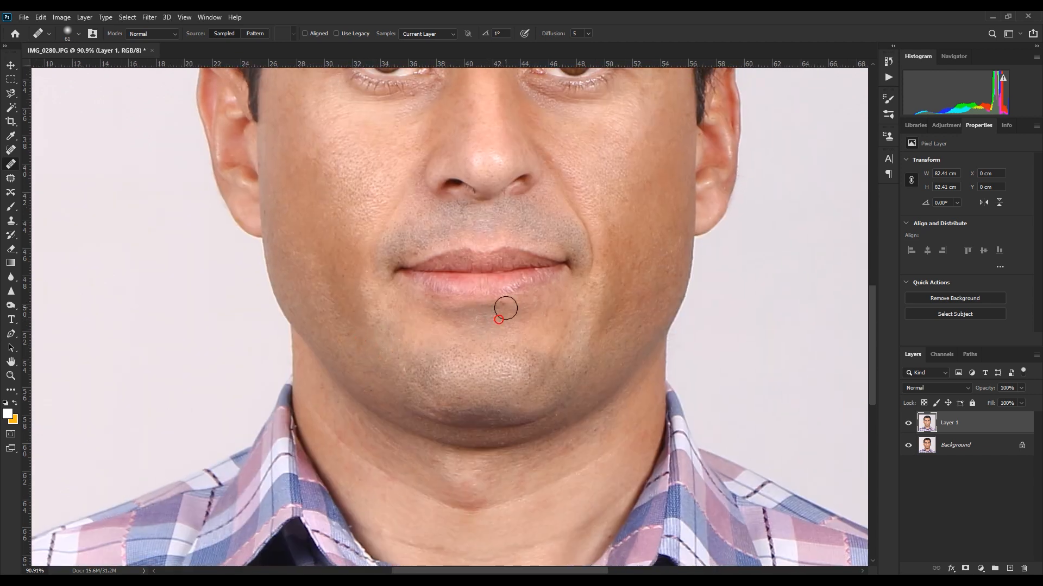
{"action": "left_click", "coordinate": [532, 329], "text": "alt"}
{"action": "left_click", "coordinate": [549, 314]}
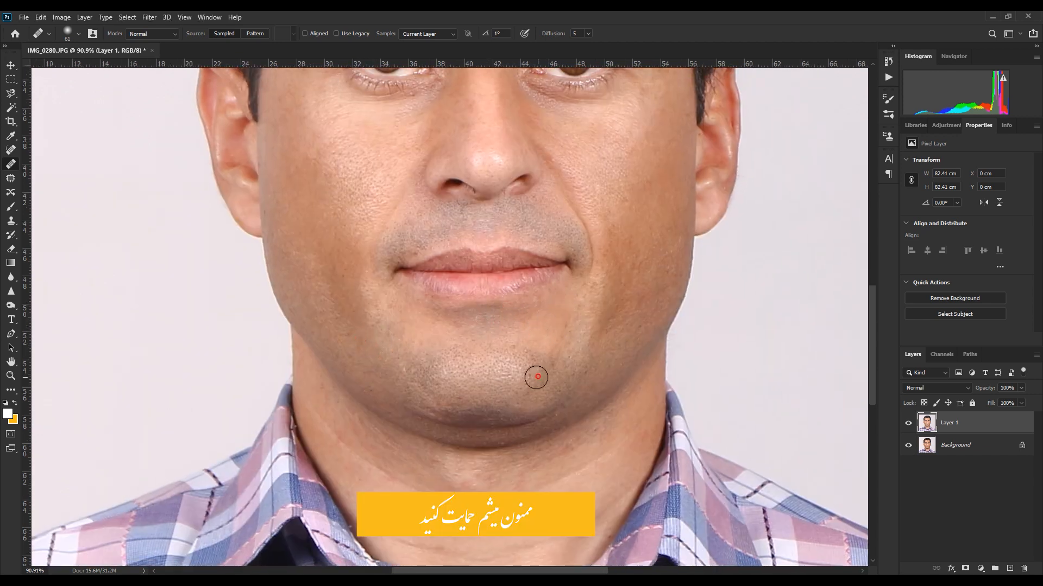
{"action": "left_click_drag", "start_coordinate": [565, 381], "coordinate": [450, 261]}
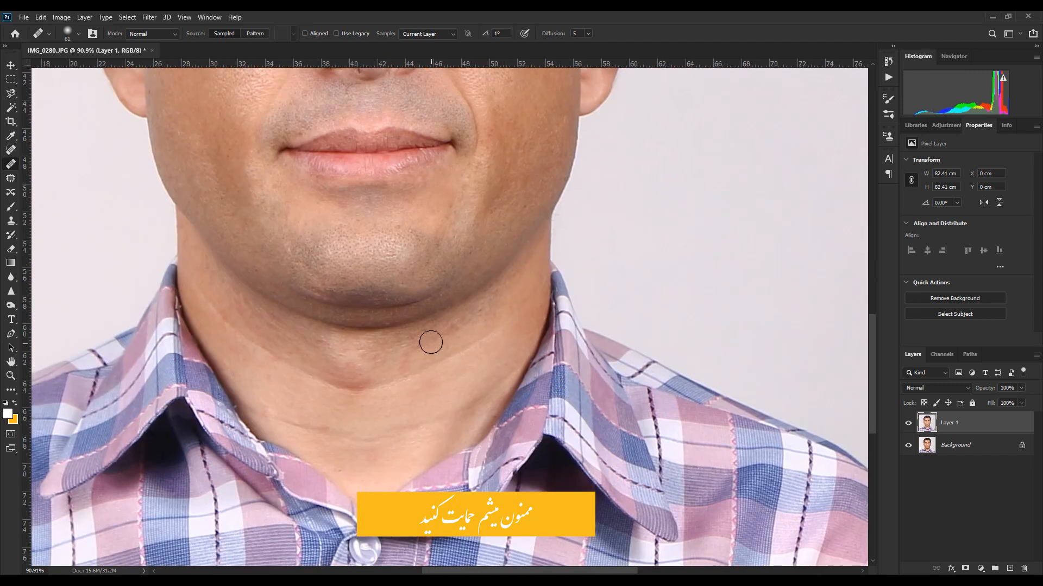
- Compare the face before and after the healing by hiding and showing Layer 1
{"action": "scroll", "coordinate": [428, 302], "scroll_direction": "down", "scroll_amount": 2}
{"action": "left_click_drag", "start_coordinate": [414, 74], "coordinate": [400, 289]}
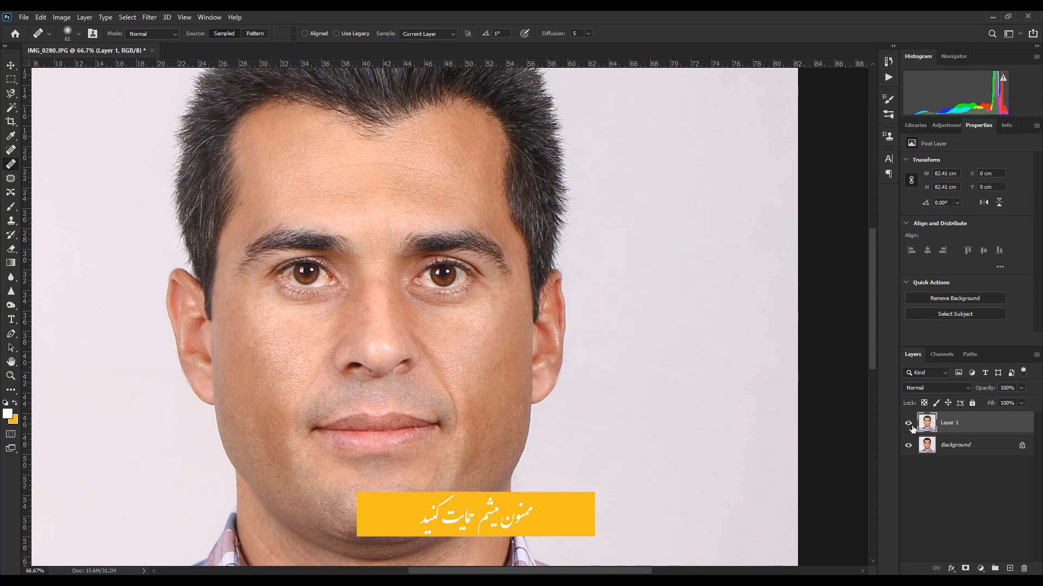
{"action": "left_click", "coordinate": [909, 424]}
{"action": "left_click", "coordinate": [909, 424]}
{"action": "left_click", "coordinate": [909, 424]}
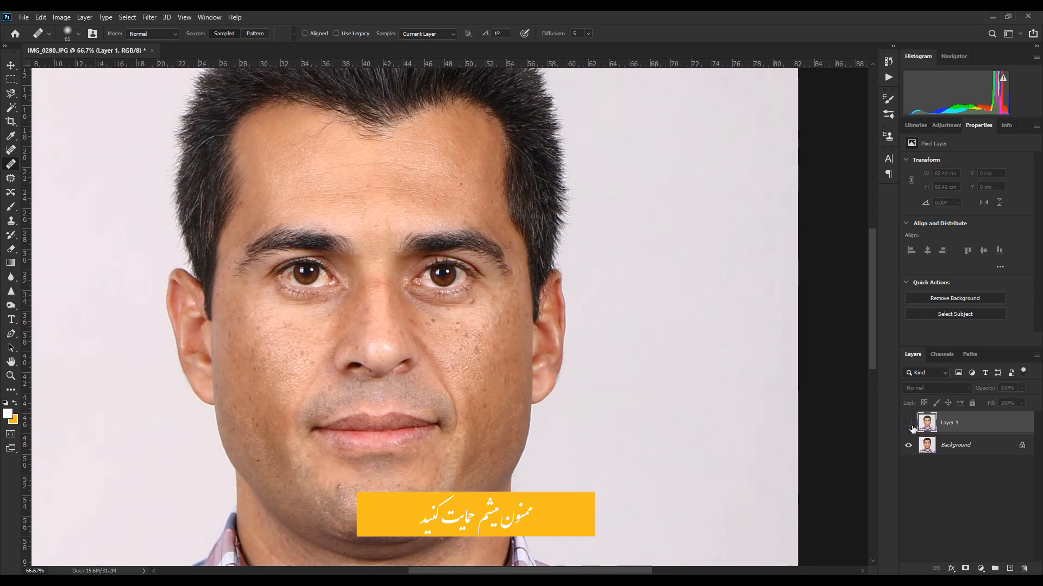
{"action": "left_click", "coordinate": [909, 424]}
- Set the Clone Stamp to 10% opacity with a soft 193 px brush and smooth the right side of the forehead
{"action": "left_click", "coordinate": [11, 220]}
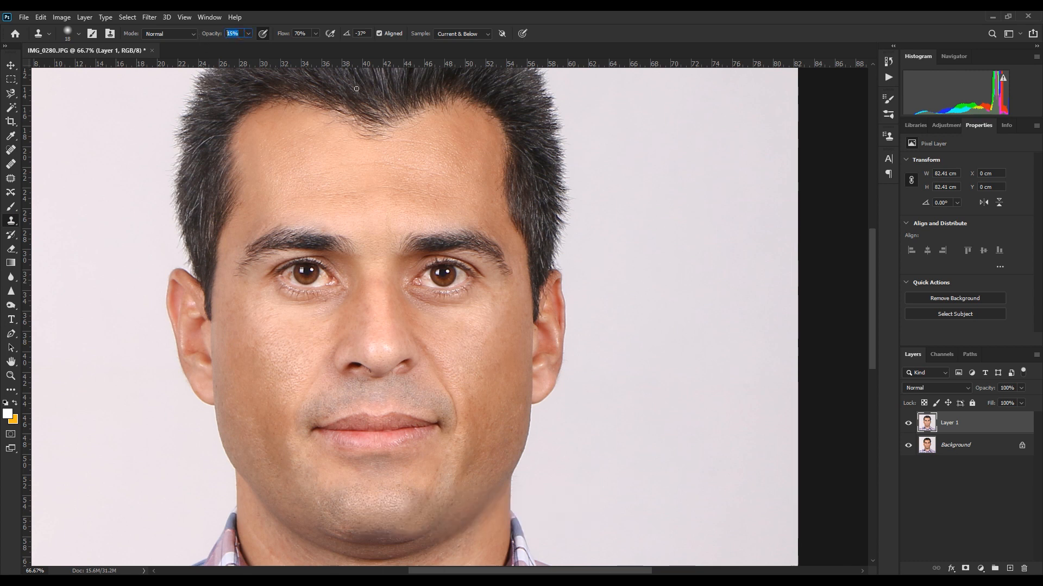
{"action": "right_click", "coordinate": [435, 217]}
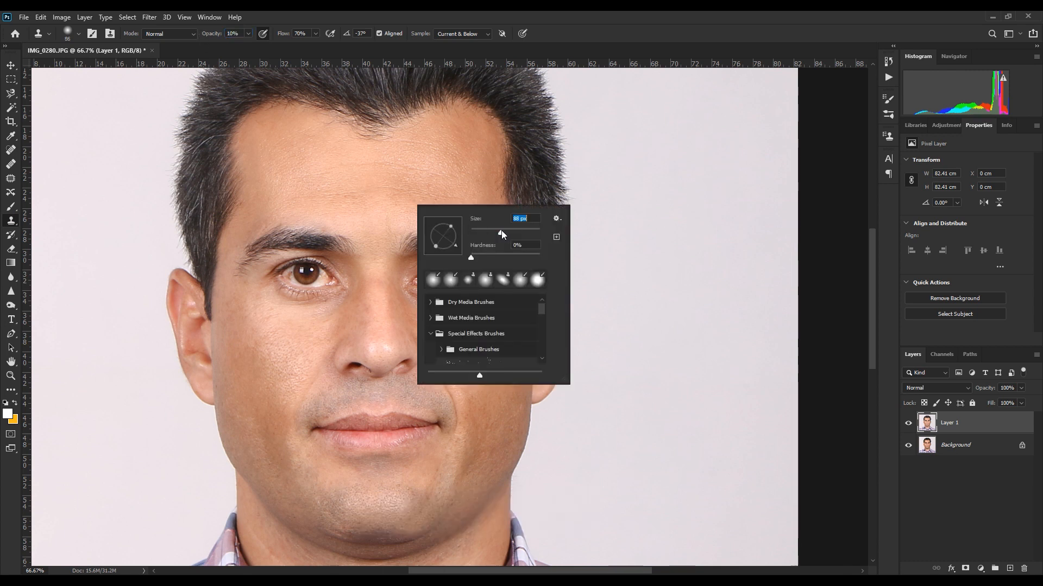
{"action": "left_click", "coordinate": [455, 171], "text": "alt"}
{"action": "left_click", "coordinate": [447, 149], "text": "alt"}
{"action": "mouse_move", "coordinate": [417, 149]}
{"action": "left_mouse_down"}
{"action": "mouse_move", "coordinate": [437, 166]}
{"action": "mouse_move", "coordinate": [432, 191]}
{"action": "left_mouse_up"}
{"action": "left_click", "coordinate": [437, 191], "text": "alt"}
- Smooth the skin across the middle of the forehead above the eyebrows with the Clone Stamp
{"action": "left_click", "coordinate": [383, 179]}
{"action": "left_click", "coordinate": [383, 176]}
{"action": "left_click", "coordinate": [373, 174]}
{"action": "left_click", "coordinate": [351, 188]}
{"action": "left_click_drag", "start_coordinate": [343, 188], "coordinate": [308, 189]}
- Even out the left side of the forehead and the area above the left eyebrow with the Clone Stamp
{"action": "left_click", "coordinate": [337, 160], "text": "alt"}
{"action": "left_click_drag", "start_coordinate": [306, 149], "coordinate": [310, 169]}
{"action": "mouse_move", "coordinate": [296, 144]}
{"action": "left_mouse_down"}
{"action": "mouse_move", "coordinate": [287, 144]}
{"action": "mouse_move", "coordinate": [282, 179]}
{"action": "left_mouse_up"}
{"action": "left_click", "coordinate": [288, 138], "text": "alt"}
{"action": "left_click", "coordinate": [279, 193]}
{"action": "left_click", "coordinate": [272, 203]}
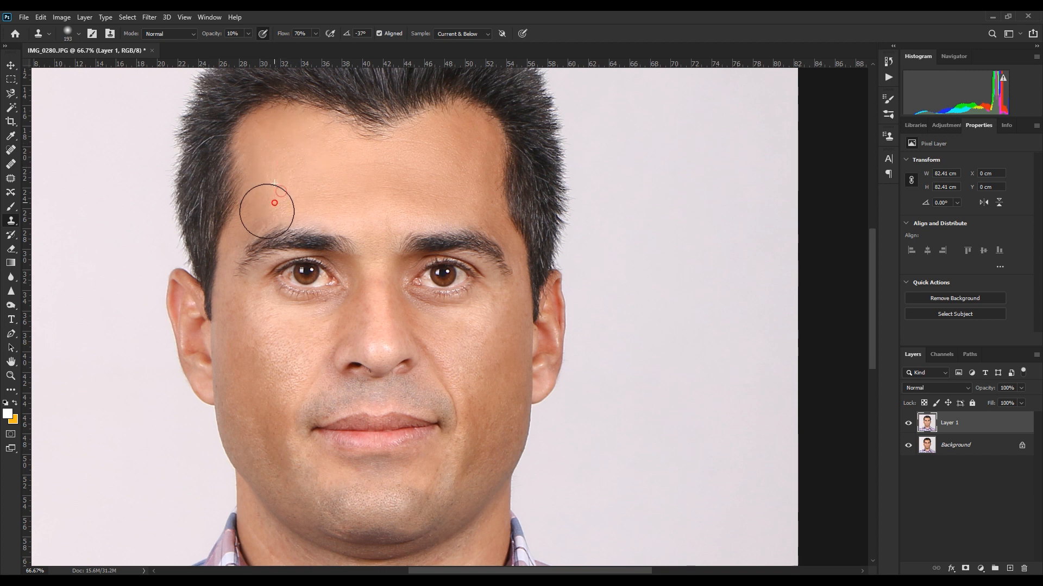
- Smooth the left cheek with the Clone Stamp, reducing the brush size to 146 px
{"action": "left_click_drag", "start_coordinate": [343, 291], "coordinate": [360, 140]}
{"action": "left_click", "coordinate": [313, 210], "text": "alt"}
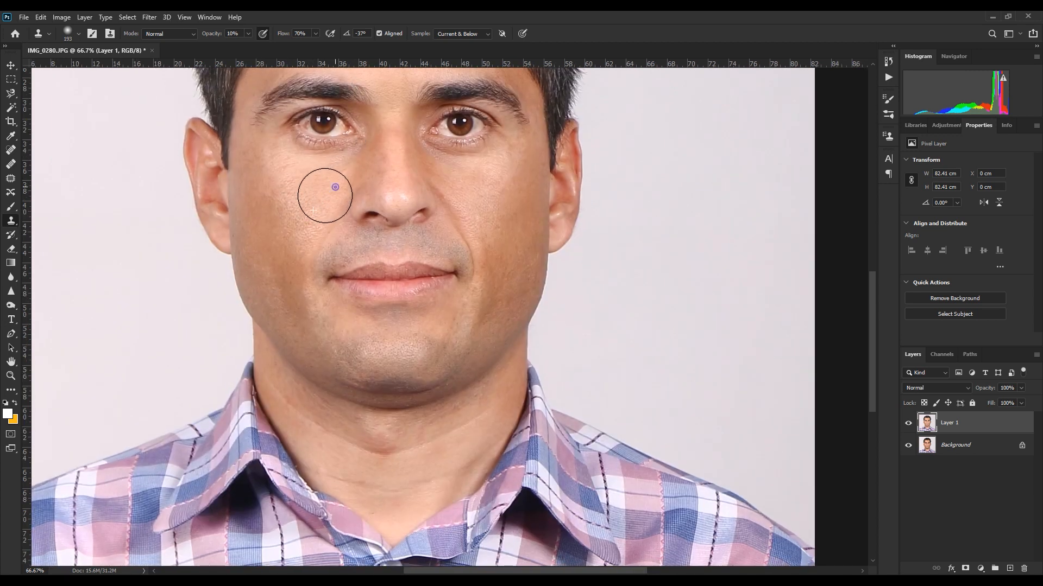
{"action": "left_click", "coordinate": [303, 225]}
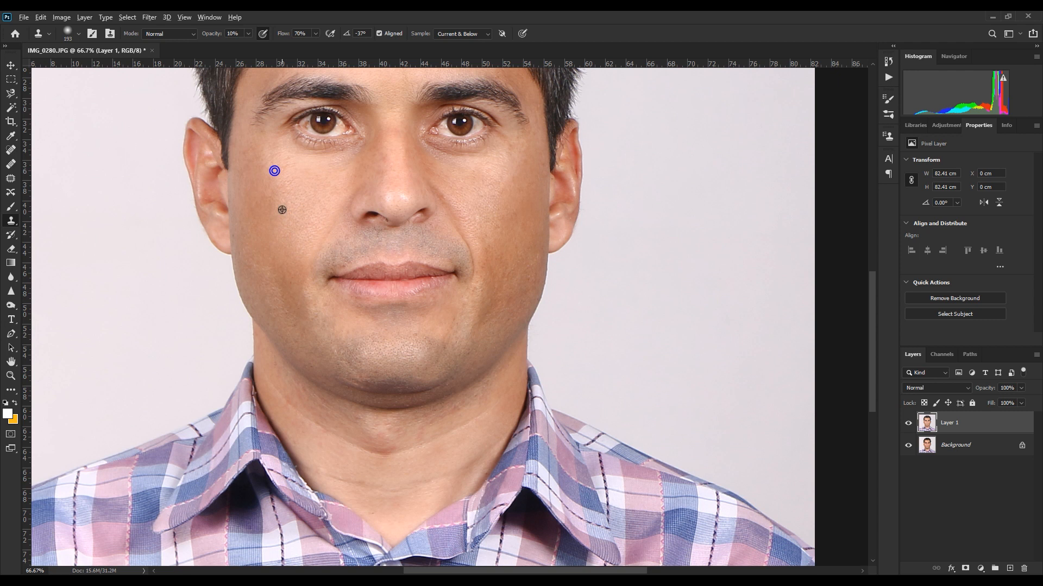
{"action": "right_click", "coordinate": [270, 195]}
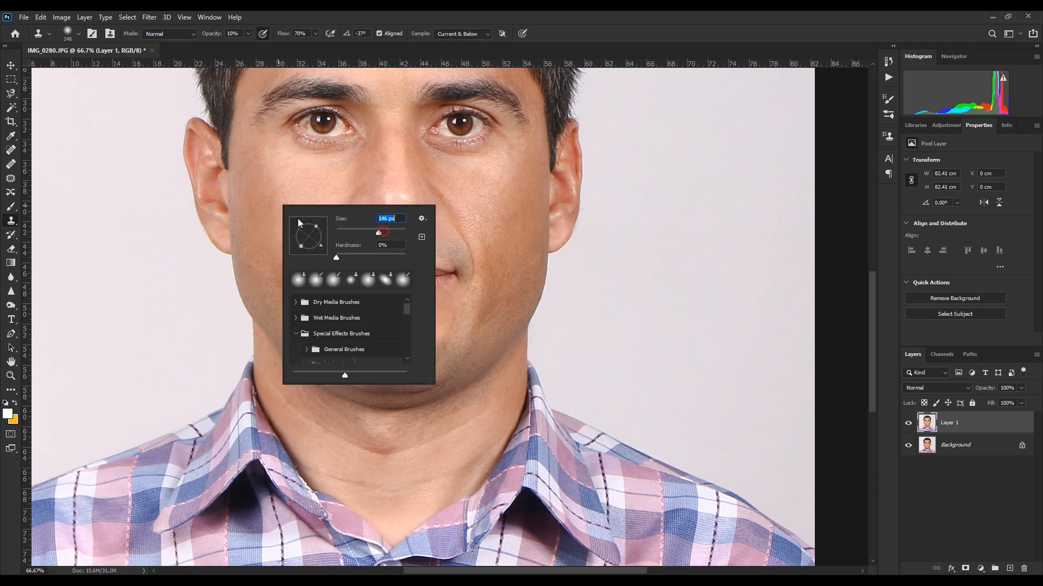
{"action": "left_click", "coordinate": [272, 209]}
{"action": "left_click", "coordinate": [289, 289]}
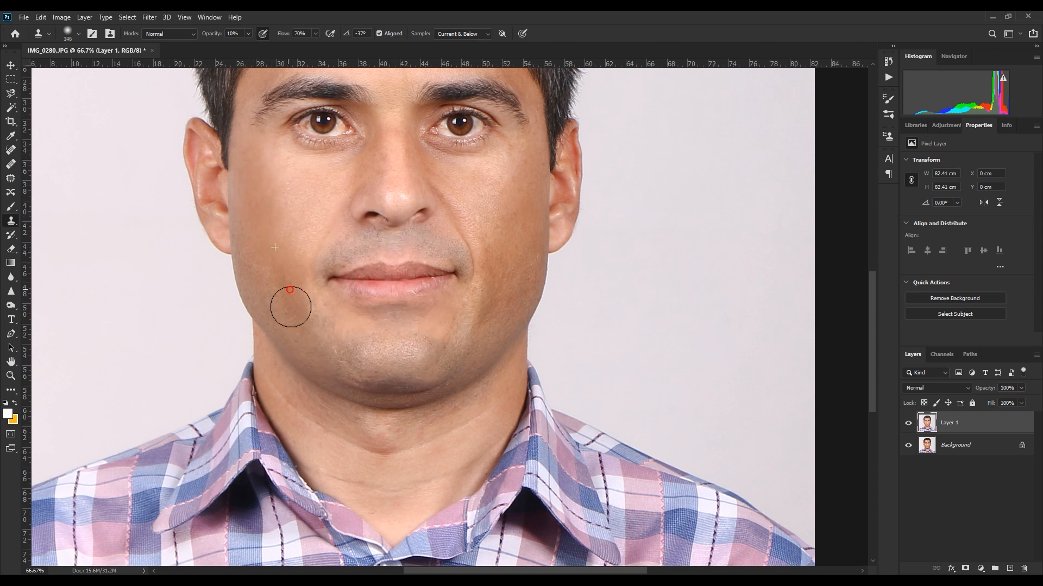
- Clone smooth skin across the chin beneath the lower lip, from the left jaw to the right side
{"action": "left_click_drag", "start_coordinate": [296, 288], "coordinate": [245, 146]}
{"action": "left_click", "coordinate": [275, 179], "text": "alt"}
{"action": "left_click", "coordinate": [325, 211]}
{"action": "left_click", "coordinate": [299, 213]}
{"action": "left_click", "coordinate": [319, 211], "text": "alt"}
{"action": "left_click", "coordinate": [358, 209]}
{"action": "left_click", "coordinate": [355, 216], "text": "alt"}
{"action": "left_click", "coordinate": [337, 217]}
{"action": "left_click_drag", "start_coordinate": [321, 224], "coordinate": [330, 275]}
{"action": "left_click", "coordinate": [374, 250], "text": "alt"}
{"action": "left_click_drag", "start_coordinate": [391, 232], "coordinate": [396, 226]}
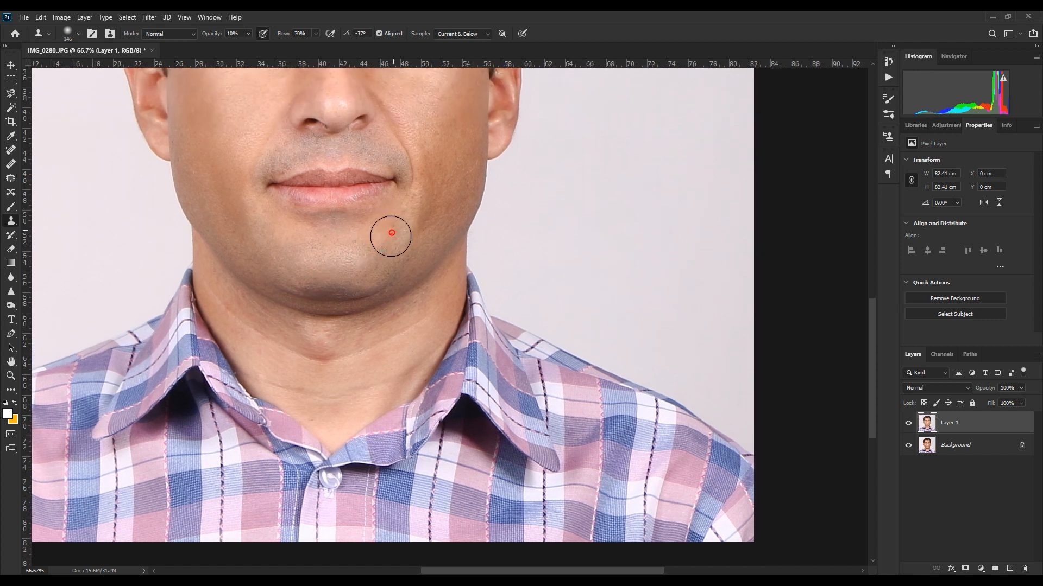
- Smooth the right cheek between the nose, mouth and ear with the Clone Stamp
{"action": "left_click_drag", "start_coordinate": [428, 186], "coordinate": [298, 310]}
{"action": "left_click", "coordinate": [329, 247], "text": "alt"}
{"action": "left_click_drag", "start_coordinate": [327, 225], "coordinate": [326, 196]}
{"action": "left_click", "coordinate": [322, 207], "text": "alt"}
{"action": "mouse_move", "coordinate": [301, 213]}
{"action": "left_mouse_down"}
{"action": "mouse_move", "coordinate": [288, 226]}
{"action": "mouse_move", "coordinate": [298, 274]}
{"action": "mouse_move", "coordinate": [293, 189]}
{"action": "left_mouse_up"}
{"action": "left_click", "coordinate": [284, 211], "text": "alt"}
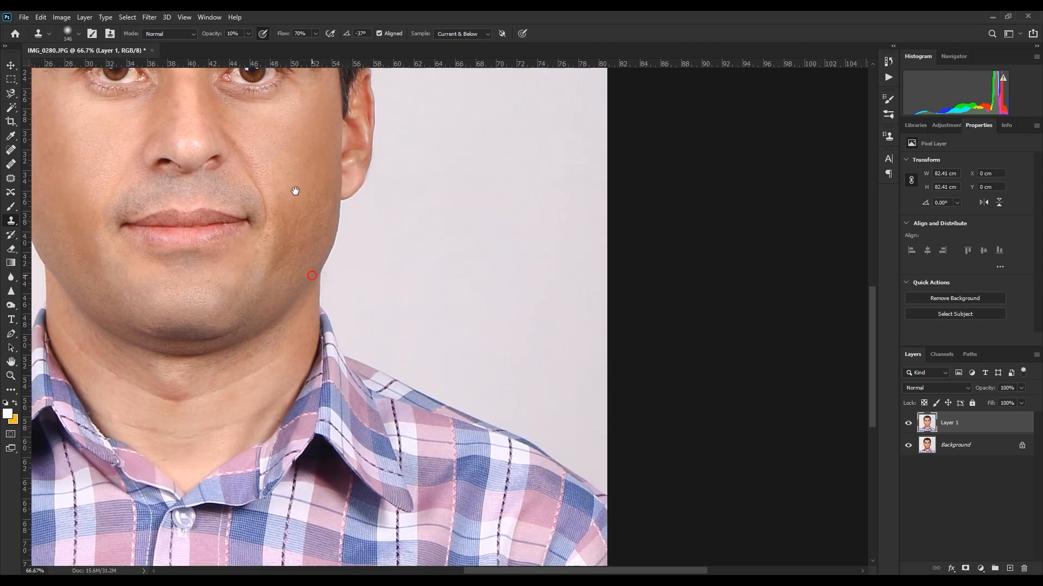
{"action": "left_click", "coordinate": [288, 211], "text": "alt"}
{"action": "mouse_move", "coordinate": [285, 226]}
{"action": "left_mouse_down"}
{"action": "mouse_move", "coordinate": [281, 237]}
{"action": "mouse_move", "coordinate": [309, 217]}
{"action": "left_mouse_up"}
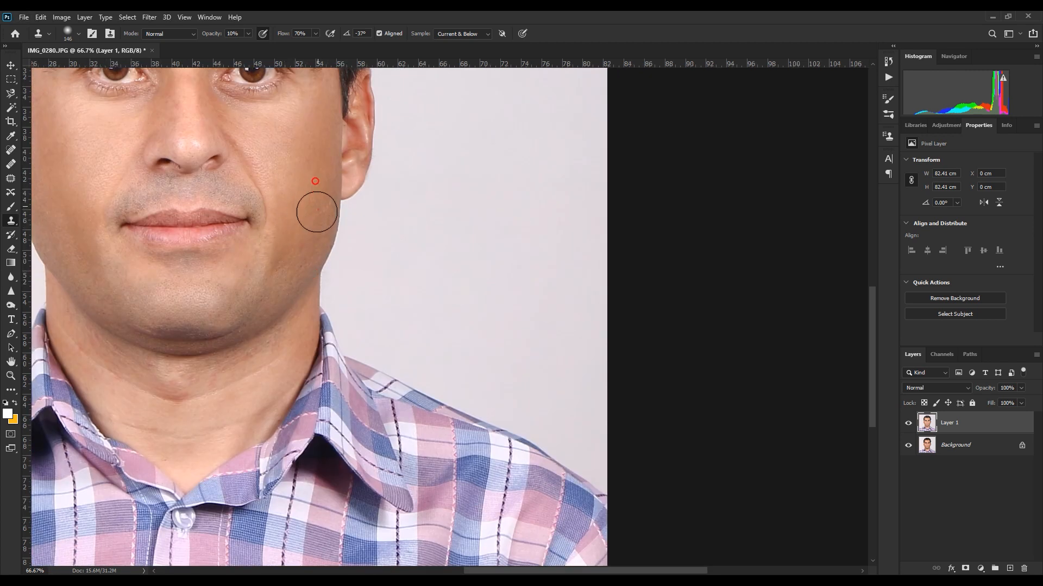
- Even out the right jaw and the skin beside the mouth corner with the Clone Stamp
{"action": "left_click", "coordinate": [301, 239], "text": "alt"}
{"action": "left_click_drag", "start_coordinate": [286, 261], "coordinate": [271, 282]}
{"action": "left_click", "coordinate": [249, 284], "text": "alt"}
{"action": "left_click", "coordinate": [275, 248]}
{"action": "left_click", "coordinate": [262, 269], "text": "alt"}
{"action": "left_click", "coordinate": [264, 247]}
{"action": "left_click", "coordinate": [247, 270], "text": "alt"}
- Blend the right side of the chin and the area beneath the lower lip with the Clone Stamp
{"action": "left_click", "coordinate": [236, 268]}
{"action": "left_click", "coordinate": [235, 277]}
{"action": "left_click", "coordinate": [208, 298], "text": "alt"}
{"action": "left_click", "coordinate": [231, 303]}
{"action": "left_click", "coordinate": [231, 305], "text": "alt"}
{"action": "left_click", "coordinate": [246, 272]}
{"action": "left_click", "coordinate": [221, 263]}
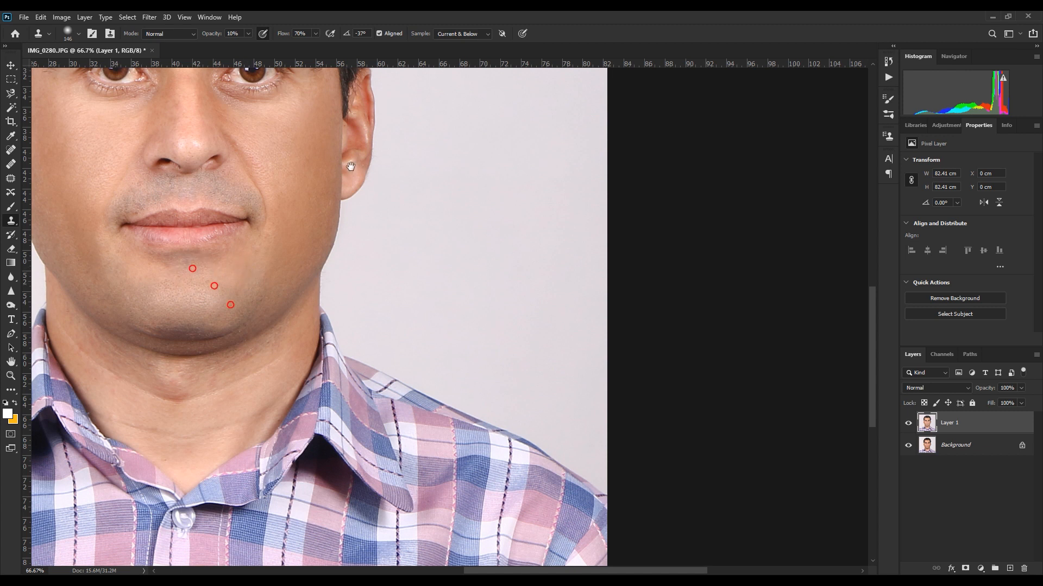
- Smooth the leftover uneven skin on the left cheek beneath the eye with the Clone Stamp
{"action": "mouse_move", "coordinate": [159, 361]}
{"action": "left_mouse_down"}
{"action": "mouse_move", "coordinate": [276, 237]}
{"action": "mouse_move", "coordinate": [331, 274]}
{"action": "mouse_move", "coordinate": [394, 227]}
{"action": "mouse_move", "coordinate": [281, 285]}
{"action": "mouse_move", "coordinate": [277, 269]}
{"action": "mouse_move", "coordinate": [272, 282]}
{"action": "mouse_move", "coordinate": [260, 256]}
{"action": "mouse_move", "coordinate": [219, 235]}
{"action": "mouse_move", "coordinate": [249, 308]}
{"action": "mouse_move", "coordinate": [286, 326]}
{"action": "left_mouse_up"}
{"action": "left_click", "coordinate": [233, 284], "text": "alt"}
{"action": "mouse_move", "coordinate": [257, 300]}
{"action": "left_mouse_down"}
{"action": "mouse_move", "coordinate": [302, 324]}
{"action": "mouse_move", "coordinate": [328, 307]}
{"action": "mouse_move", "coordinate": [322, 320]}
{"action": "mouse_move", "coordinate": [346, 243]}
{"action": "mouse_move", "coordinate": [301, 251]}
{"action": "left_mouse_up"}
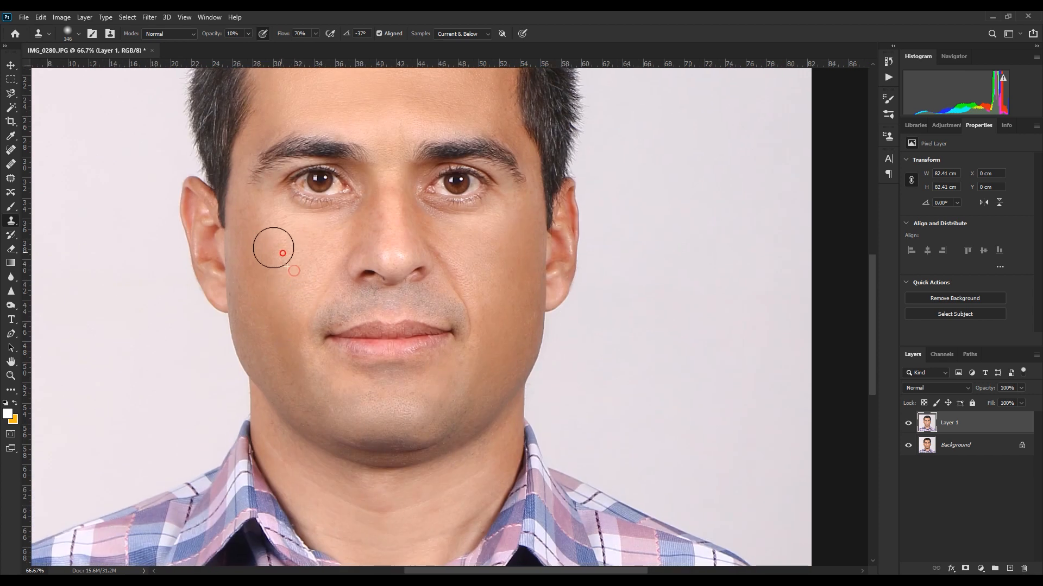
- Set the Clone Stamp brush to 117 px and smooth the nose and the right side of the forehead
{"action": "right_click", "coordinate": [407, 249]}
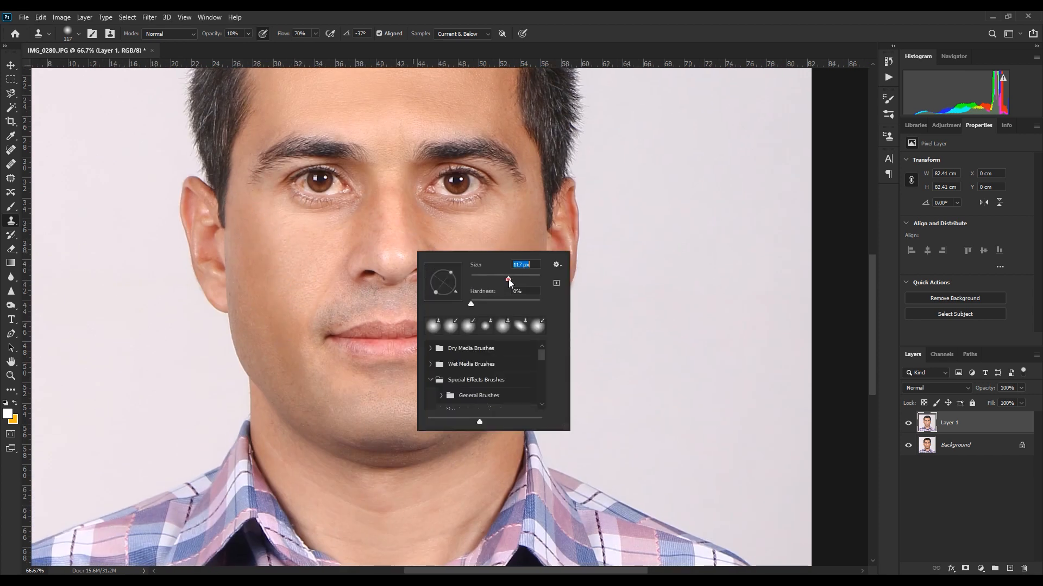
{"action": "left_click_drag", "start_coordinate": [509, 279], "coordinate": [502, 279]}
{"action": "key", "text": "Return"}
{"action": "left_click", "coordinate": [428, 234], "text": "alt"}
{"action": "mouse_move", "coordinate": [373, 217]}
{"action": "left_mouse_down"}
{"action": "mouse_move", "coordinate": [410, 217]}
{"action": "mouse_move", "coordinate": [419, 230]}
{"action": "mouse_move", "coordinate": [408, 204]}
{"action": "mouse_move", "coordinate": [405, 242]}
{"action": "left_mouse_up"}
{"action": "left_click", "coordinate": [405, 197], "text": "alt"}
{"action": "left_click_drag", "start_coordinate": [381, 203], "coordinate": [364, 319]}
{"action": "left_click", "coordinate": [442, 195], "text": "alt"}
{"action": "left_click", "coordinate": [465, 158]}
{"action": "left_click", "coordinate": [475, 200], "text": "alt"}
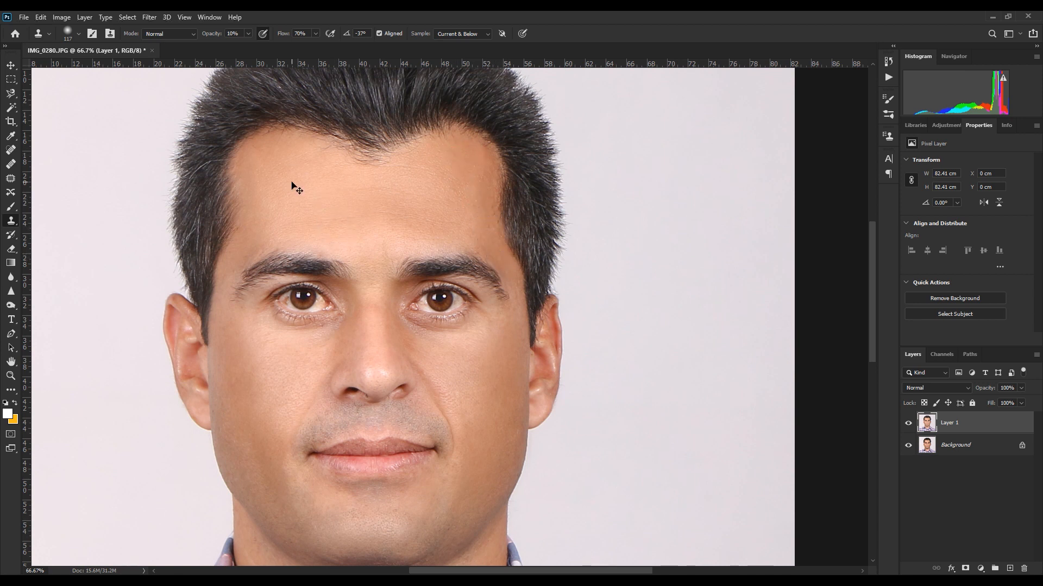
- Compare the whole portrait before and after the retouching by hiding and showing Layer 1
{"action": "key", "text": "ctrl+minus"}
{"action": "key", "text": "ctrl+minus"}
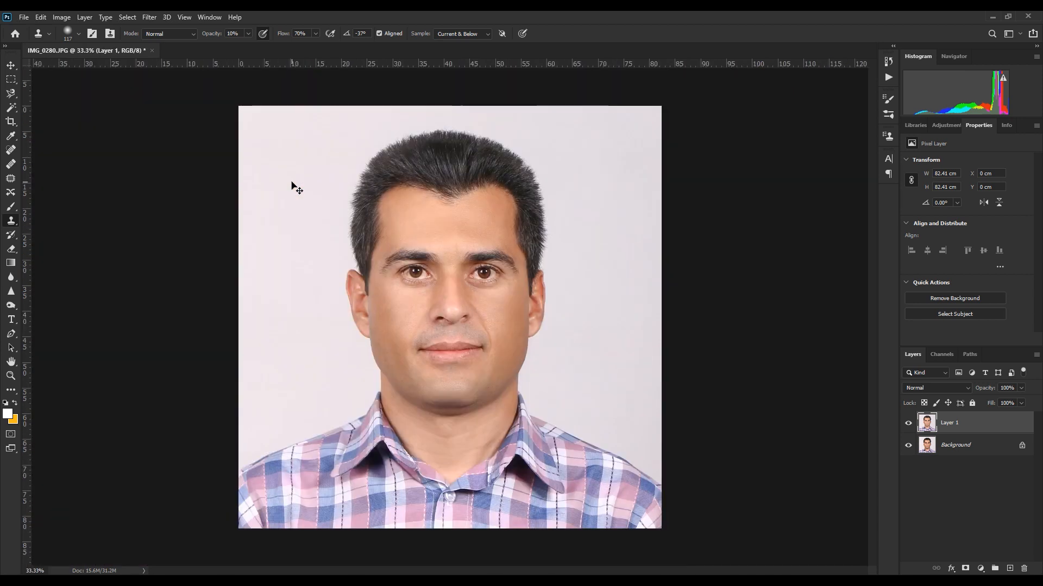
{"action": "left_click", "coordinate": [909, 423]}
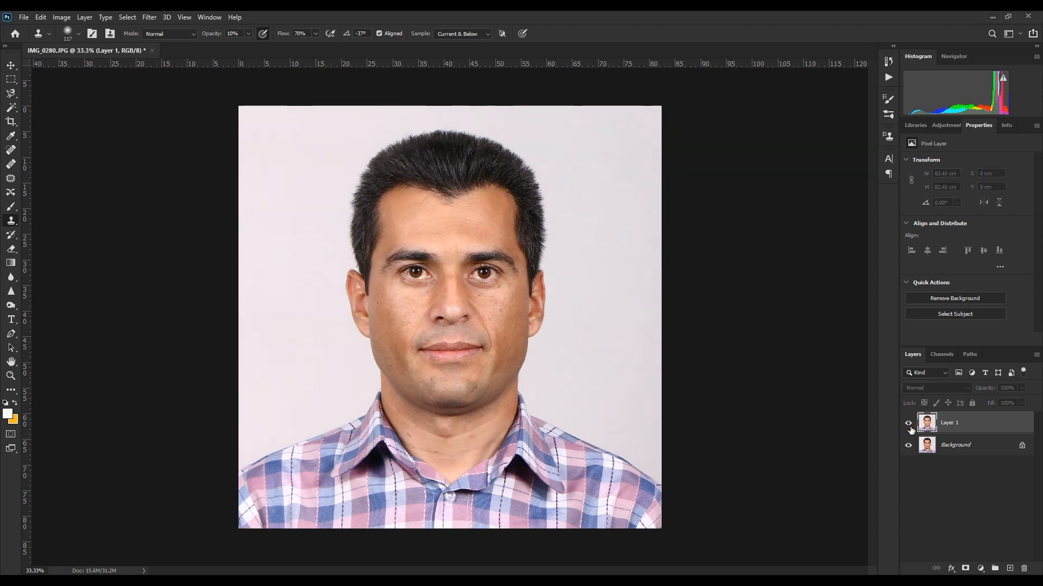
{"action": "left_click", "coordinate": [910, 426]}
{"action": "left_click", "coordinate": [910, 426]}
{"action": "left_click", "coordinate": [910, 426]}
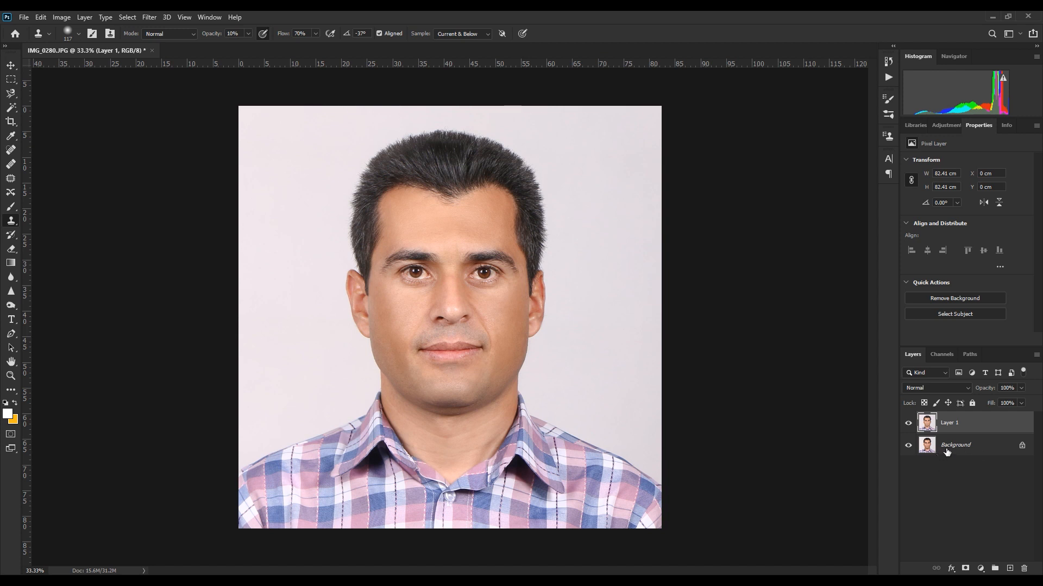
{"action": "right_click", "coordinate": [11, 107]}
{"action": "left_click", "coordinate": [56, 120]}
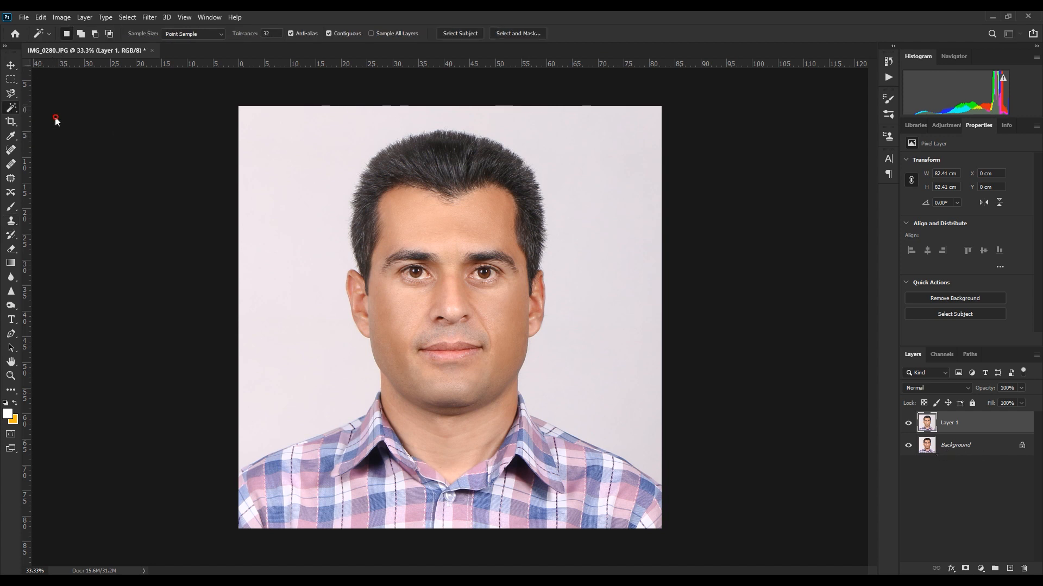
{"action": "mouse_move", "coordinate": [400, 475]}
{"action": "left_mouse_down"}
{"action": "mouse_move", "coordinate": [318, 477]}
{"action": "mouse_move", "coordinate": [407, 425]}
{"action": "mouse_move", "coordinate": [438, 380]}
{"action": "mouse_move", "coordinate": [408, 207]}
{"action": "mouse_move", "coordinate": [449, 234]}
{"action": "mouse_move", "coordinate": [388, 395]}
{"action": "left_mouse_up"}
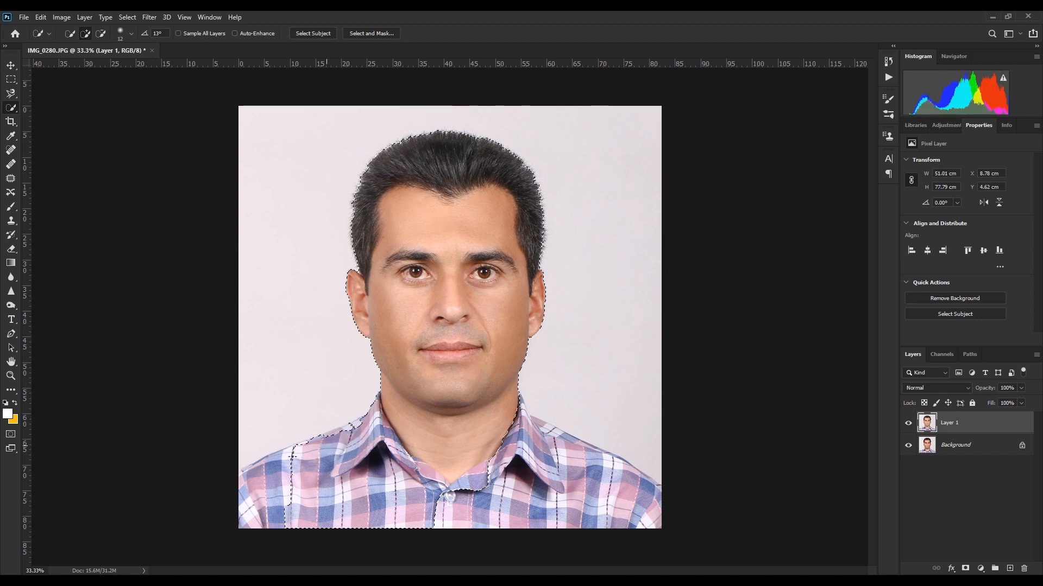
{"action": "key", "text": "ctrl+d"}
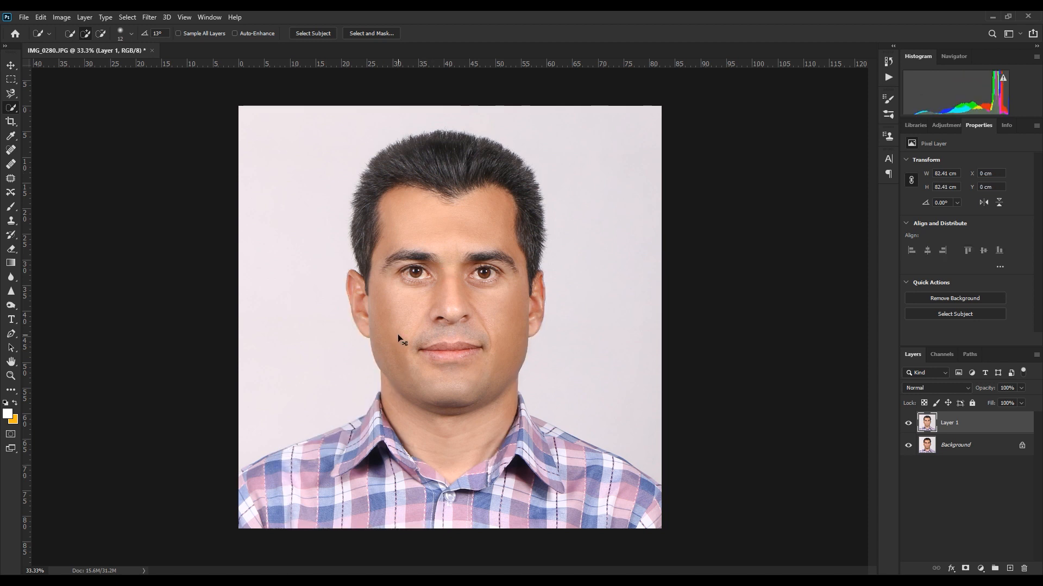
- Select the man with the Subject command and add the missed edge of the right collar to the selection with the Lasso
{"action": "left_click", "coordinate": [128, 20]}
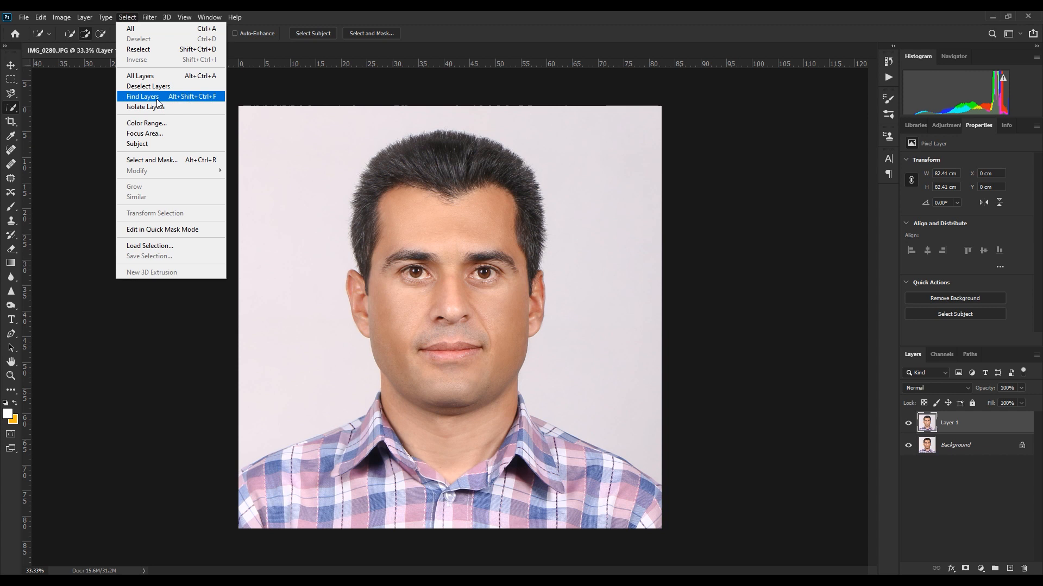
{"action": "left_click", "coordinate": [145, 144]}
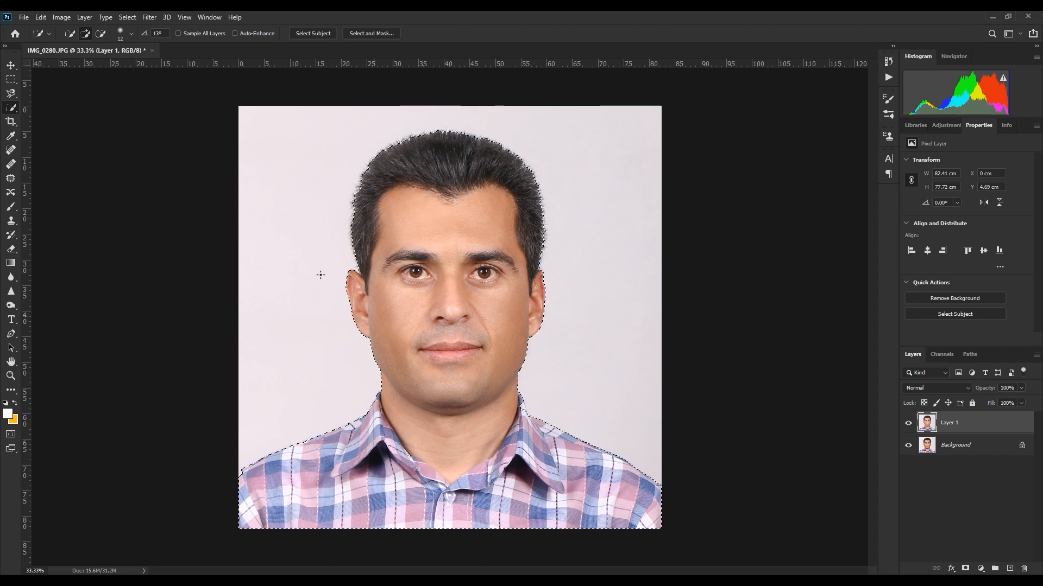
{"action": "left_click", "coordinate": [11, 93]}
{"action": "left_click", "coordinate": [51, 93]}
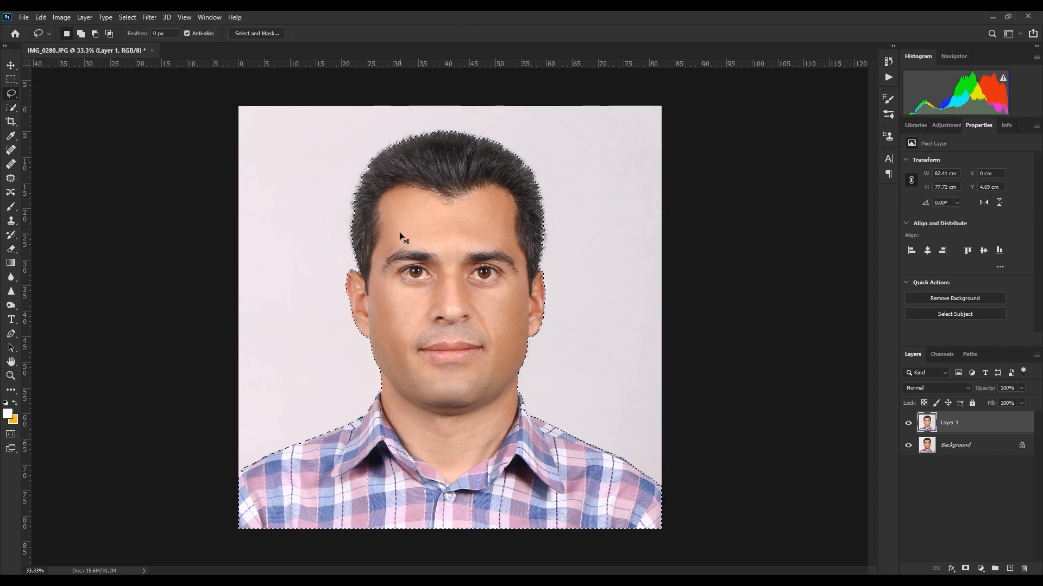
{"action": "key", "text": "ctrl+1"}
{"action": "left_click_drag", "start_coordinate": [486, 413], "coordinate": [45, 51]}
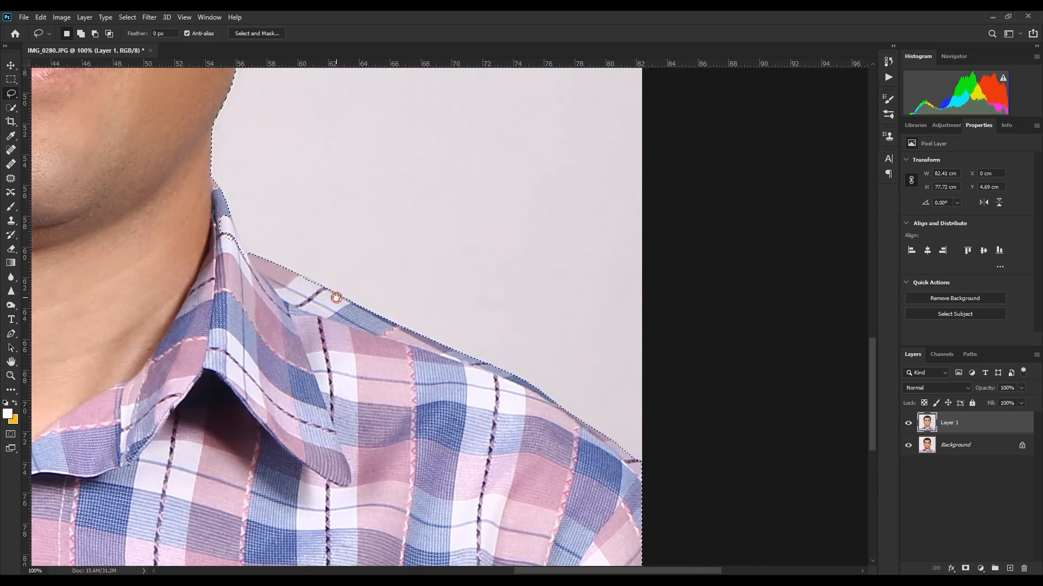
{"action": "mouse_move", "coordinate": [222, 194]}
{"action": "left_mouse_down"}
{"action": "mouse_move", "coordinate": [226, 207]}
{"action": "mouse_move", "coordinate": [193, 185]}
{"action": "mouse_move", "coordinate": [223, 197]}
{"action": "left_mouse_up"}
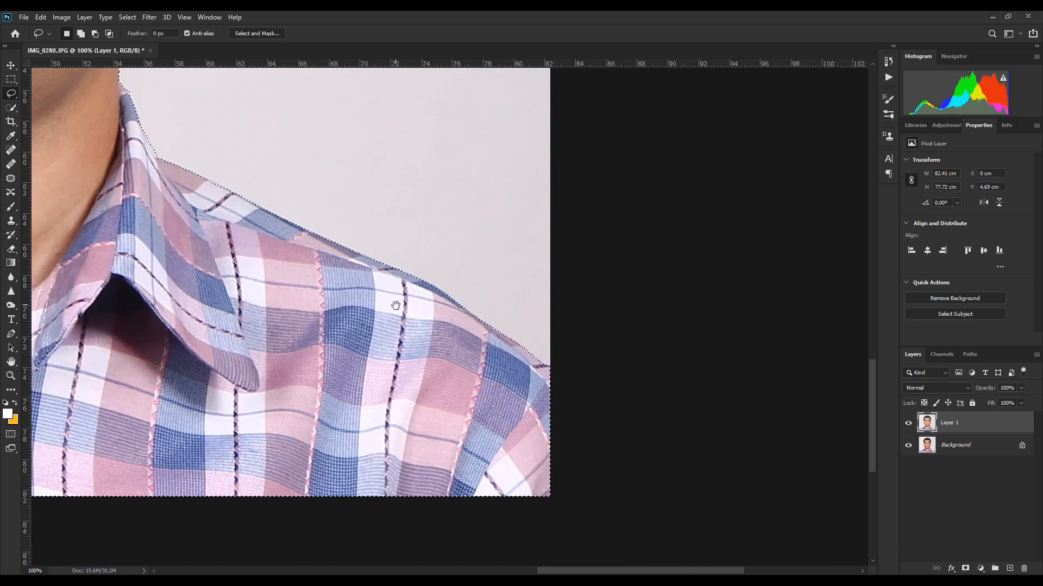
- Add the missed strip along the left shoulder, from the collar to the image edge, to the selection with the Polygonal Lasso
{"action": "left_click_drag", "start_coordinate": [339, 285], "coordinate": [503, 332]}
{"action": "left_click_drag", "start_coordinate": [295, 309], "coordinate": [814, 321]}
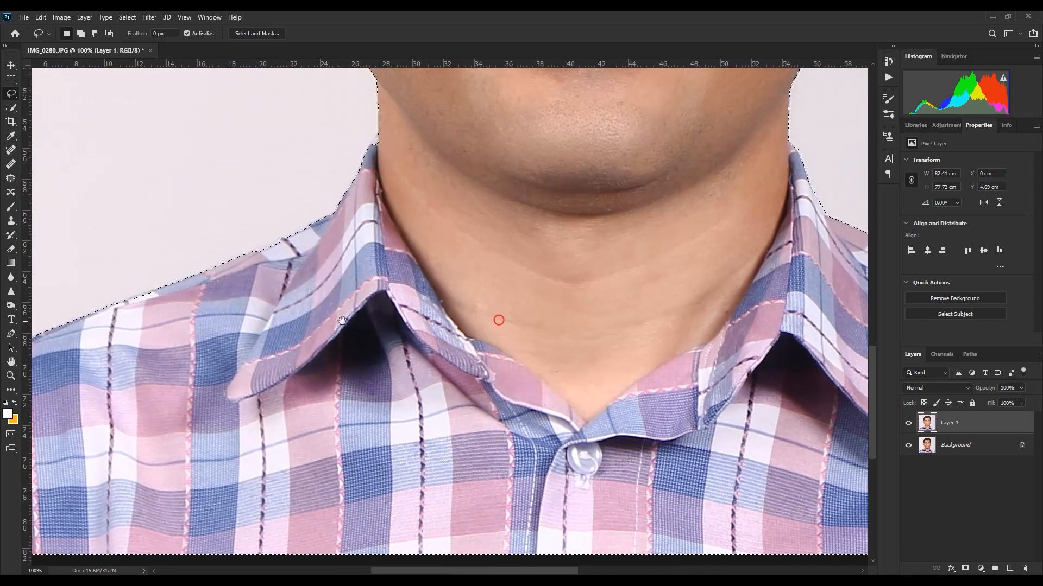
{"action": "left_click_drag", "start_coordinate": [498, 320], "coordinate": [759, 337]}
{"action": "right_click", "coordinate": [11, 94]}
{"action": "left_click", "coordinate": [65, 104]}
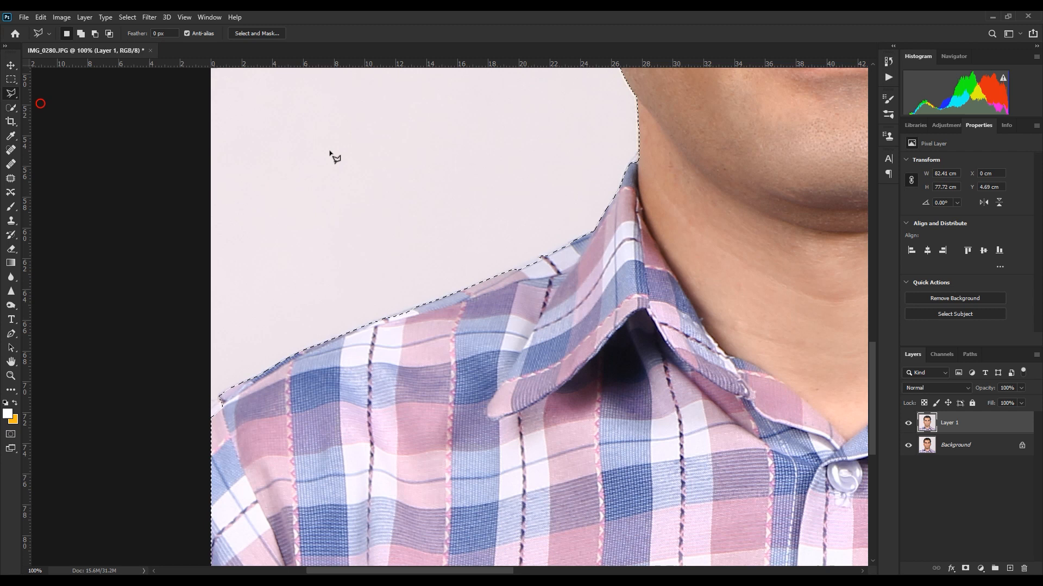
{"action": "left_click", "coordinate": [590, 233]}
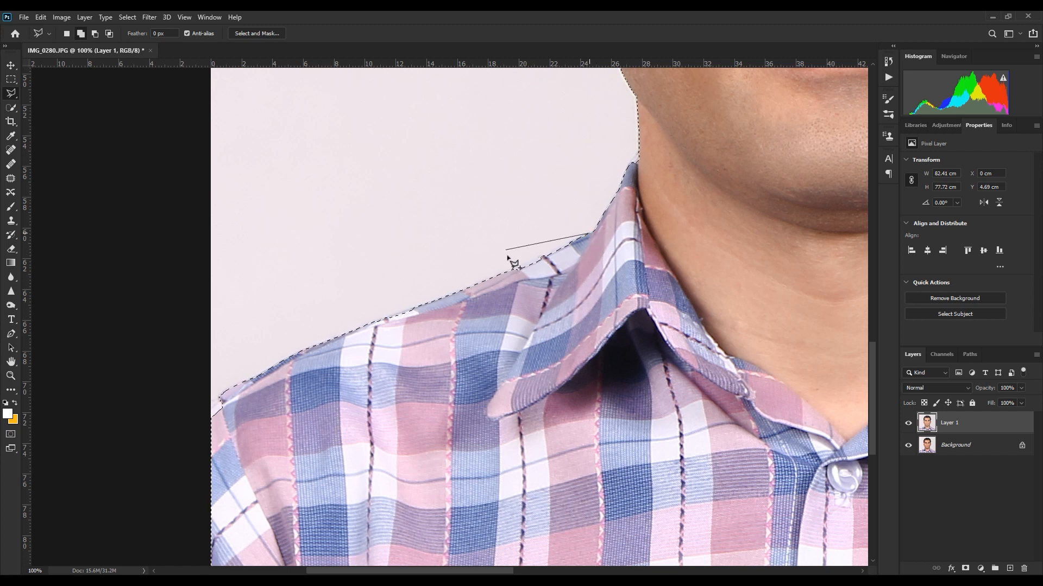
{"action": "left_click", "coordinate": [511, 270]}
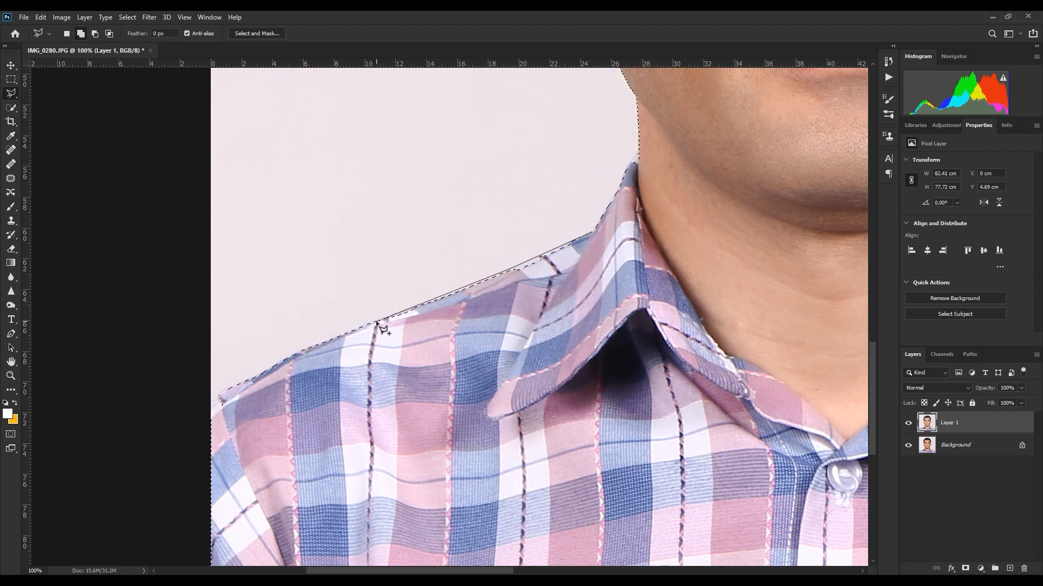
{"action": "left_click", "coordinate": [253, 379]}
{"action": "left_click", "coordinate": [220, 395]}
{"action": "left_click", "coordinate": [200, 403]}
{"action": "left_click", "coordinate": [199, 453]}
{"action": "left_click", "coordinate": [433, 380]}
{"action": "left_click", "coordinate": [586, 296]}
{"action": "left_click", "coordinate": [595, 262]}
{"action": "left_click", "coordinate": [588, 239]}
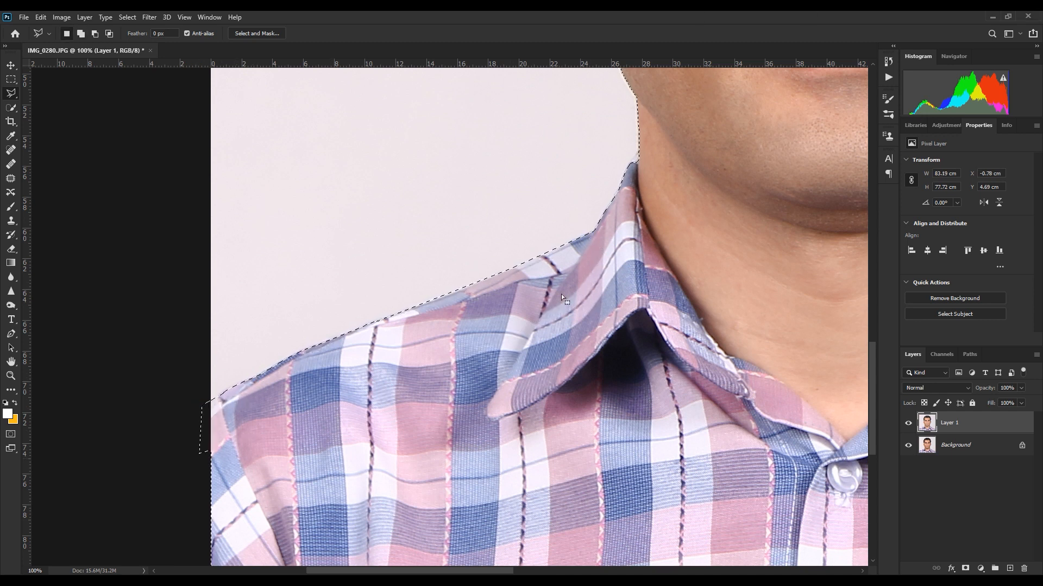
- Examine the selection outline along the shoulder, collar, face and hair for missed areas
{"action": "left_click_drag", "start_coordinate": [369, 426], "coordinate": [415, 298]}
{"action": "left_click_drag", "start_coordinate": [521, 270], "coordinate": [398, 342]}
{"action": "left_click_drag", "start_coordinate": [566, 252], "coordinate": [403, 450]}
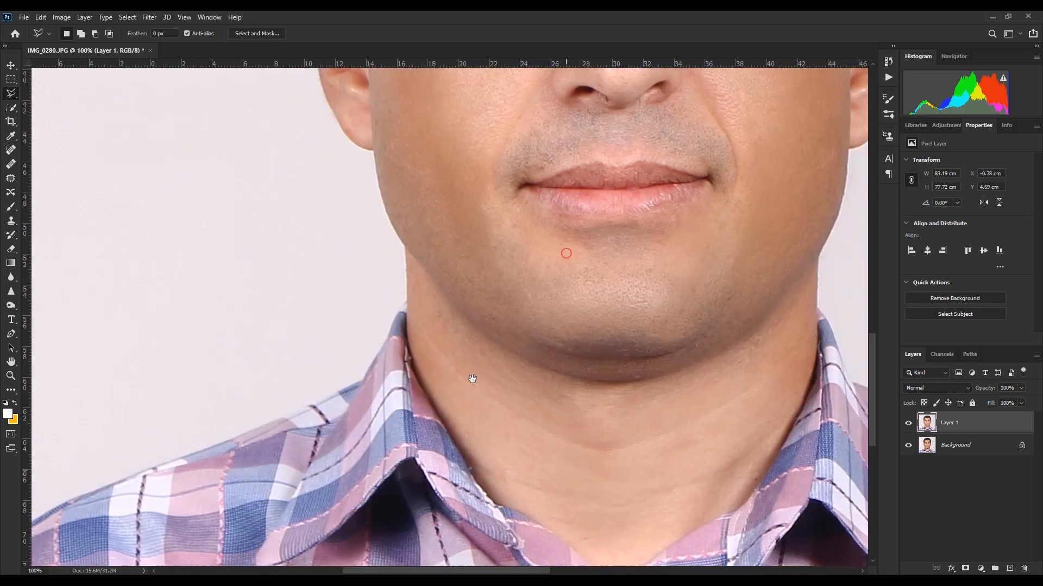
{"action": "left_click_drag", "start_coordinate": [515, 196], "coordinate": [484, 414]}
{"action": "left_click_drag", "start_coordinate": [477, 343], "coordinate": [446, 480]}
{"action": "left_click_drag", "start_coordinate": [416, 189], "coordinate": [384, 319]}
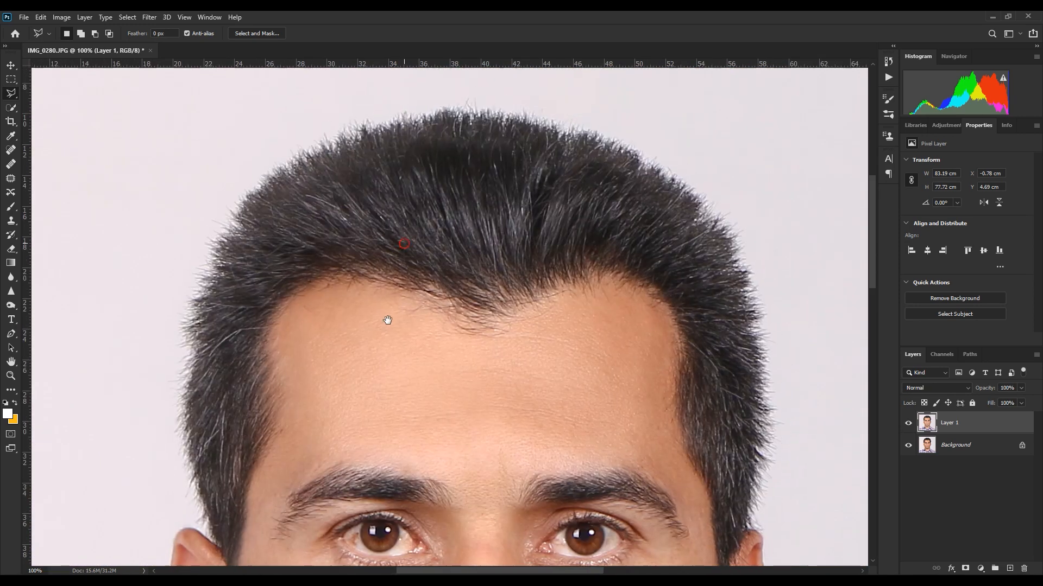
{"action": "left_click_drag", "start_coordinate": [608, 249], "coordinate": [442, 207]}
{"action": "left_click_drag", "start_coordinate": [438, 281], "coordinate": [503, 276]}
{"action": "key", "text": "ctrl+minus"}
{"action": "key", "text": "ctrl+minus"}
{"action": "key", "text": "ctrl+minus"}
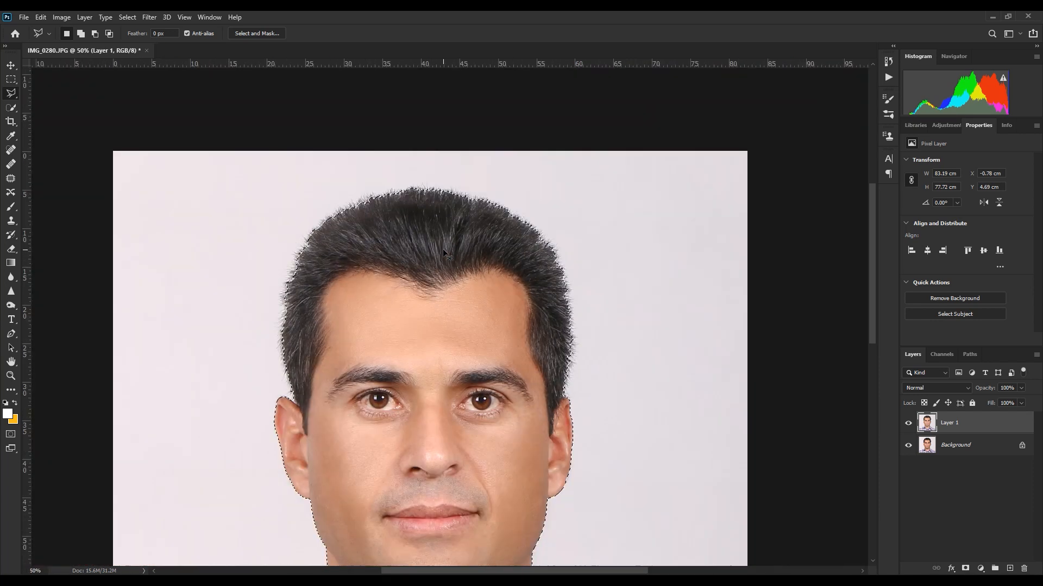
- Open Select and Mask for the current selection and refine the left hair edge with the 42 px Refine Edge Brush
{"action": "left_click", "coordinate": [14, 110]}
{"action": "left_click", "coordinate": [12, 98]}
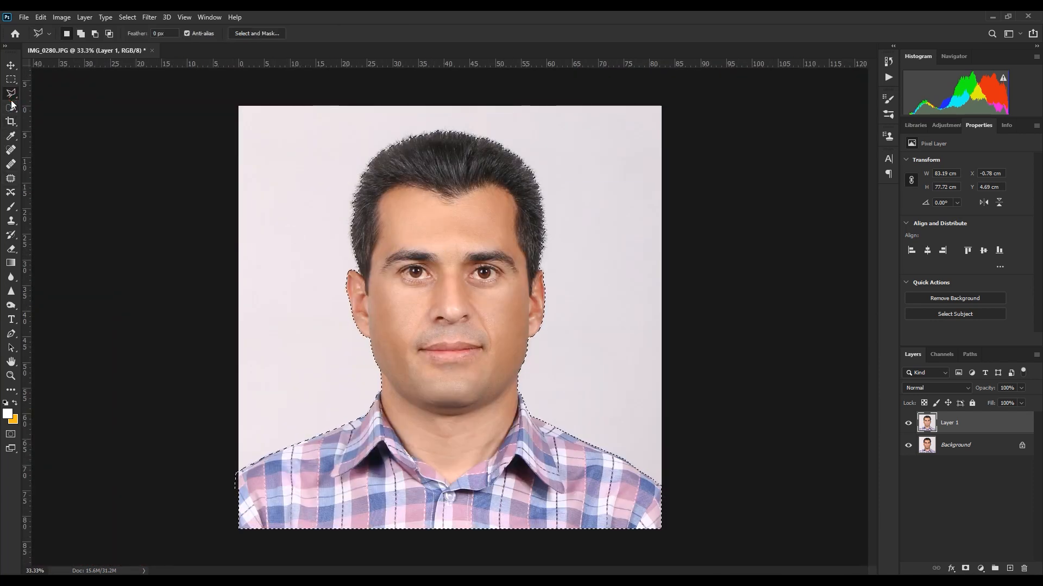
{"action": "left_click", "coordinate": [251, 33]}
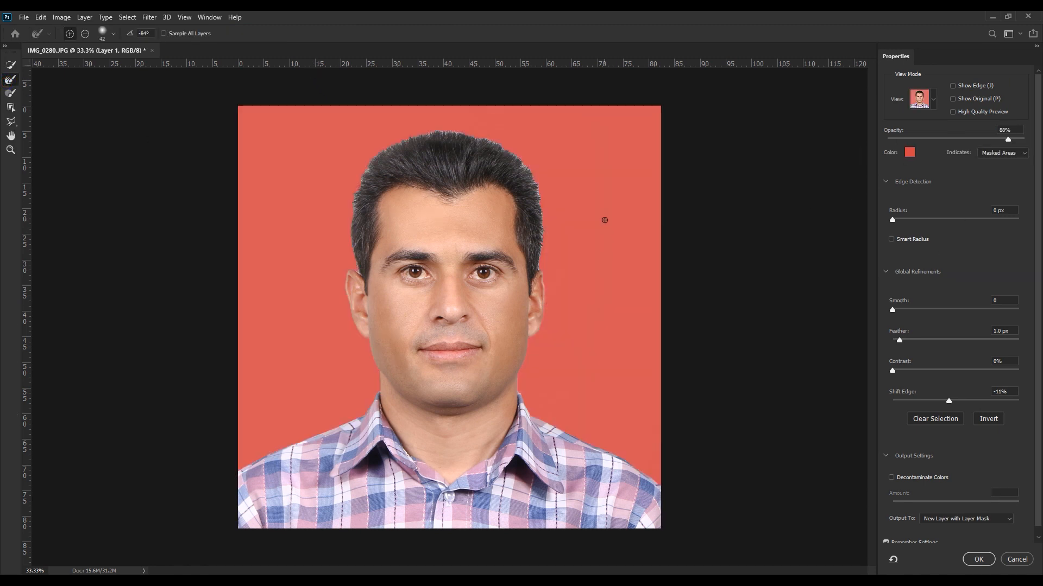
{"action": "key", "text": "ctrl+plus"}
{"action": "key", "text": "ctrl+plus"}
{"action": "key", "text": "ctrl+plus"}
{"action": "left_click_drag", "start_coordinate": [225, 153], "coordinate": [360, 290]}
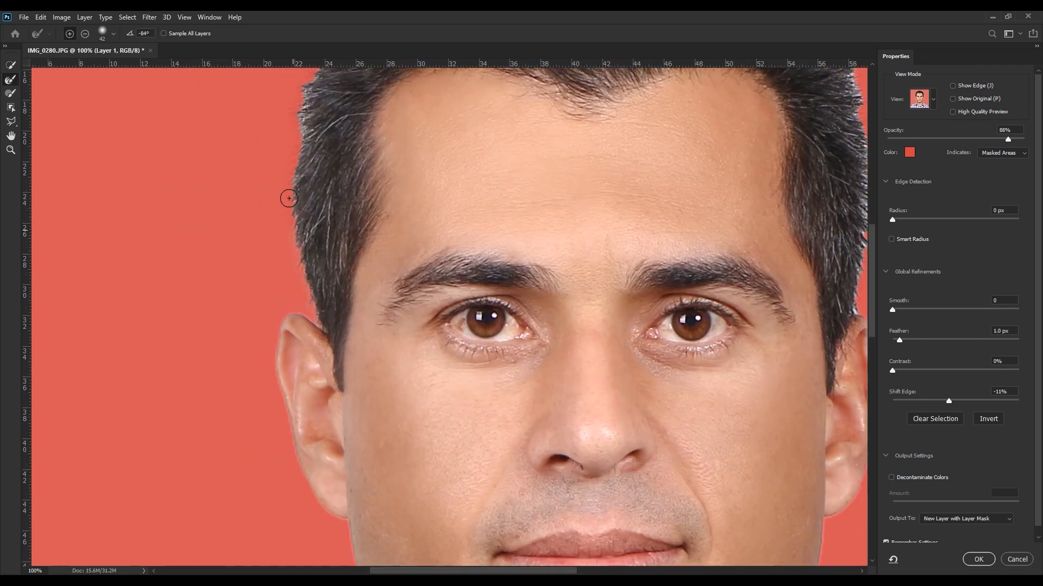
{"action": "left_click_drag", "start_coordinate": [315, 130], "coordinate": [271, 310]}
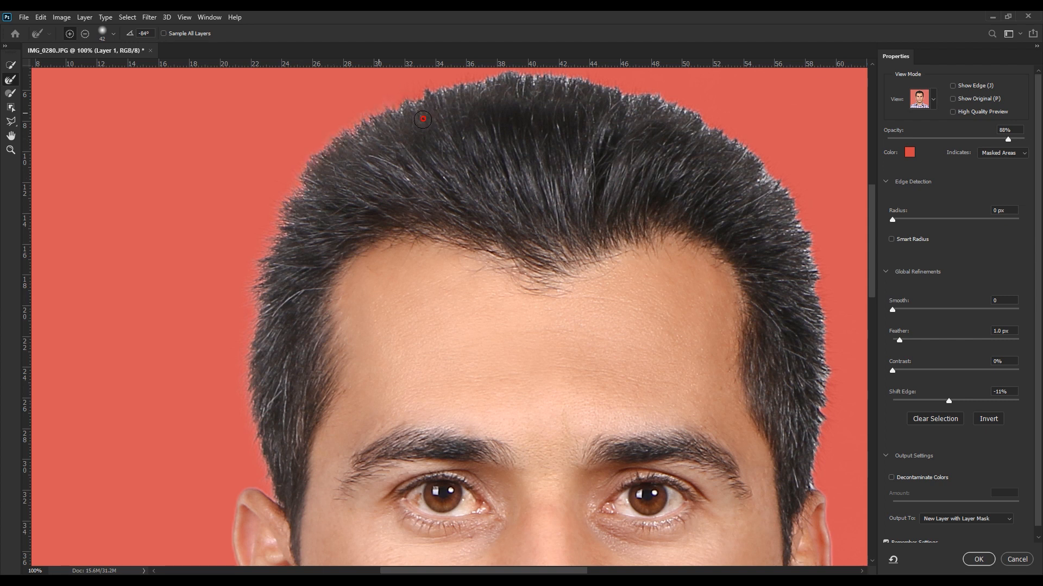
- Refine the hair edge across the top of the head and down the right side to the ear
{"action": "left_click_drag", "start_coordinate": [422, 119], "coordinate": [170, 307]}
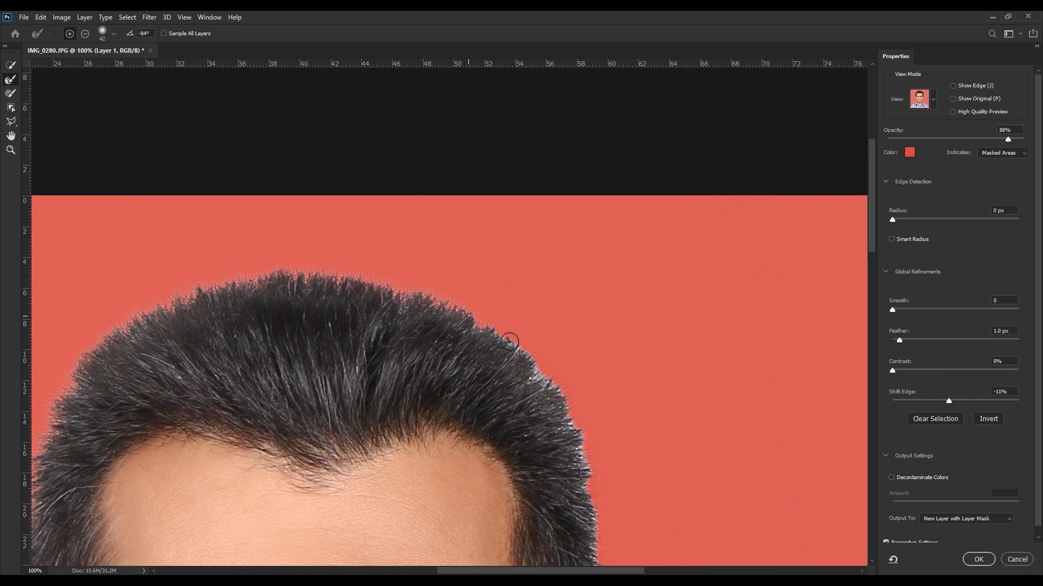
{"action": "left_click_drag", "start_coordinate": [587, 506], "coordinate": [469, 113]}
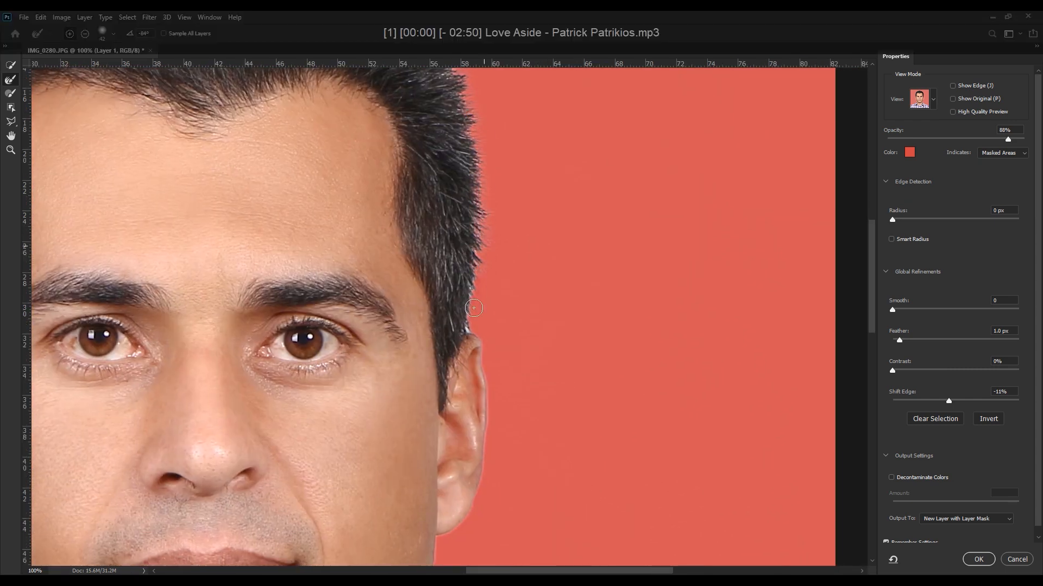
{"action": "left_click_drag", "start_coordinate": [499, 390], "coordinate": [617, 116]}
{"action": "left_click_drag", "start_coordinate": [309, 344], "coordinate": [459, 300]}
{"action": "left_click_drag", "start_coordinate": [476, 231], "coordinate": [475, 252]}
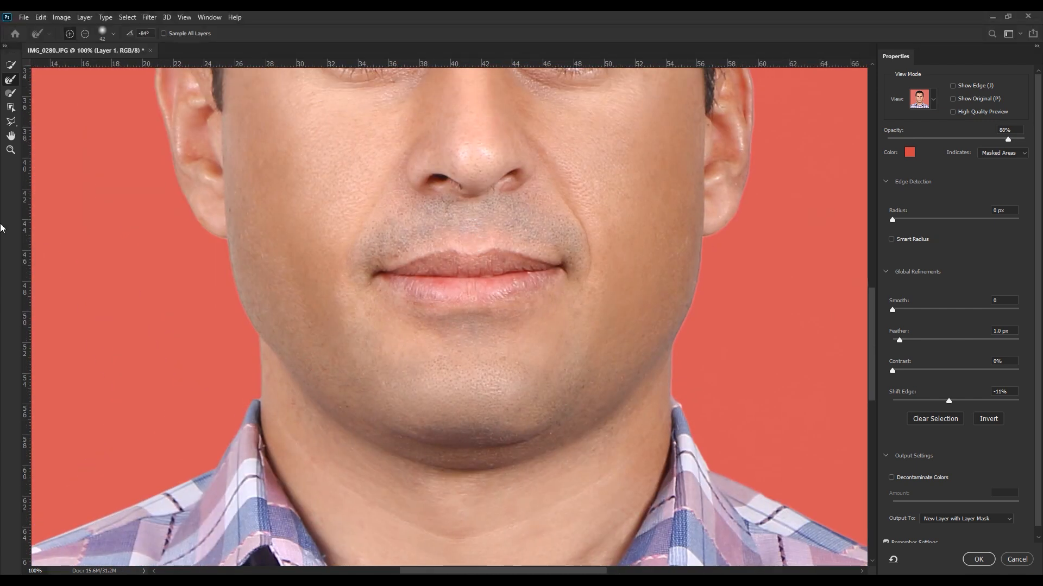
- Set the mask brush to 42 px at a -120° angle and touch up the left collar tip
{"action": "left_click", "coordinate": [11, 94]}
{"action": "right_click", "coordinate": [289, 420]}
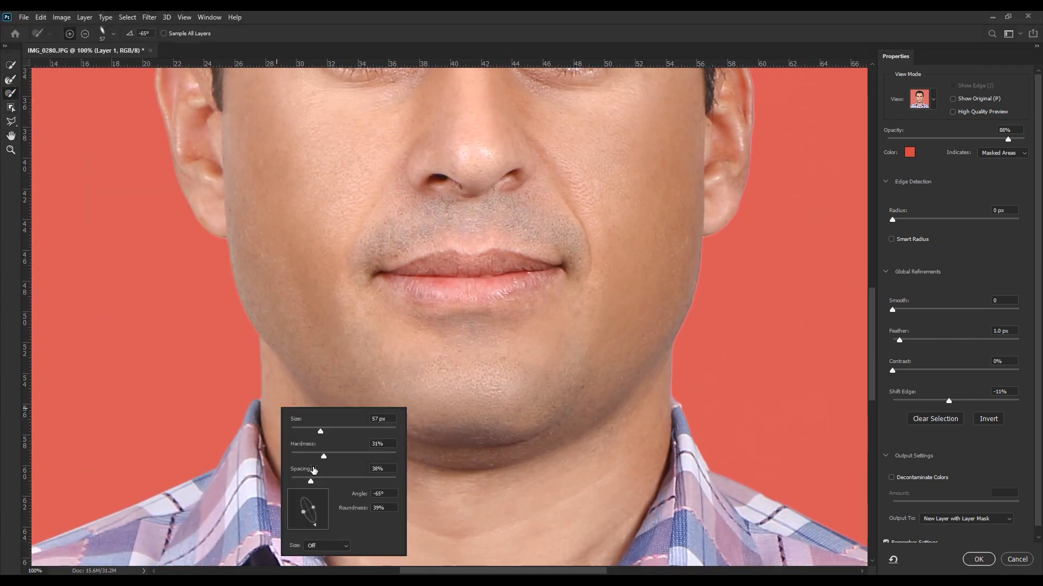
{"action": "left_click_drag", "start_coordinate": [317, 522], "coordinate": [301, 531]}
{"action": "left_click_drag", "start_coordinate": [319, 431], "coordinate": [311, 432]}
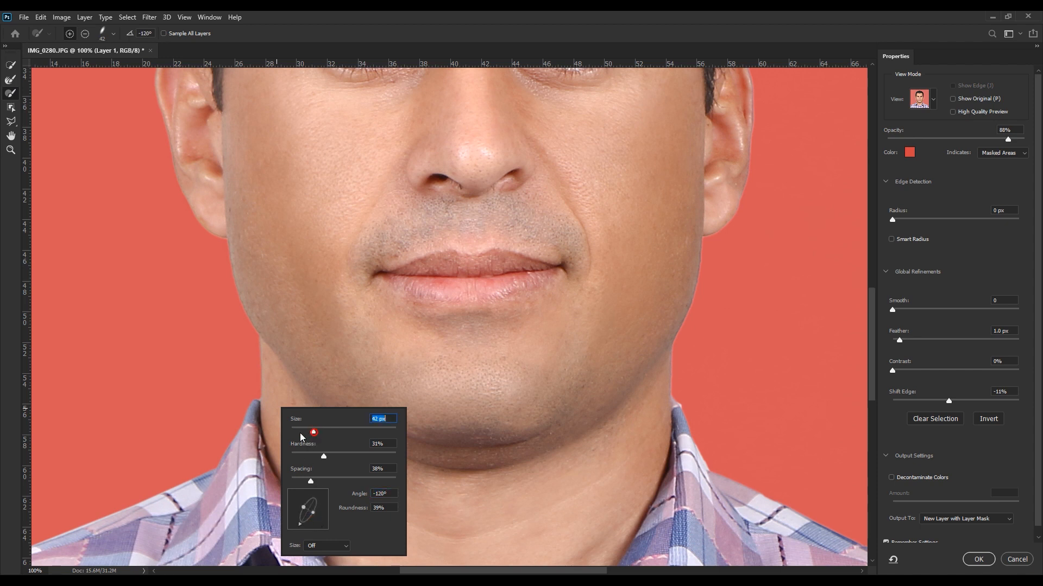
{"action": "left_click", "coordinate": [258, 405]}
- Set the brush angle to -51° and subtract the stray edge at the right collar tip from the mask
{"action": "scroll", "coordinate": [384, 367], "scroll_direction": "down", "scroll_amount": 5}
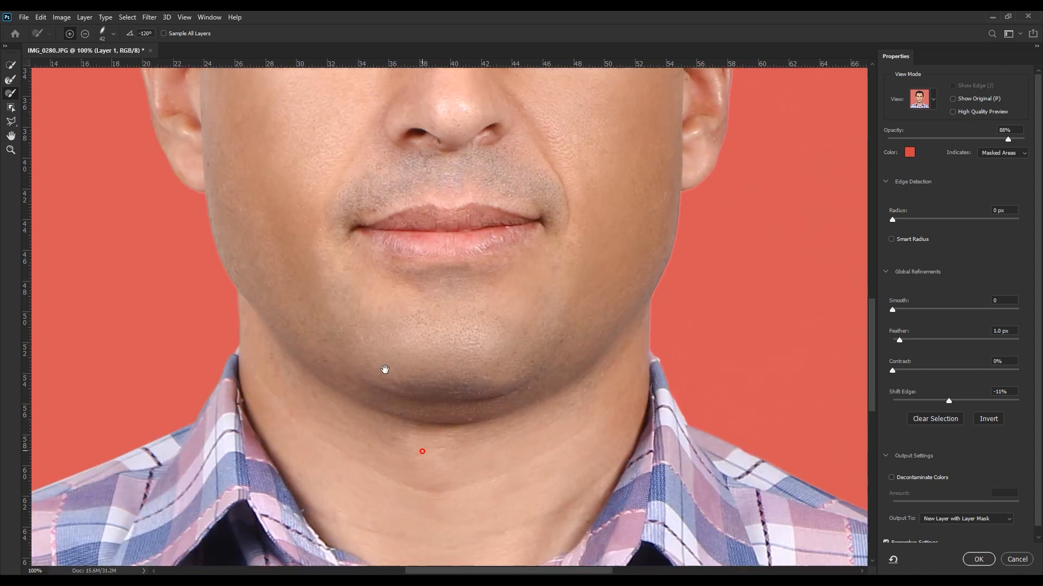
{"action": "right_click", "coordinate": [687, 415]}
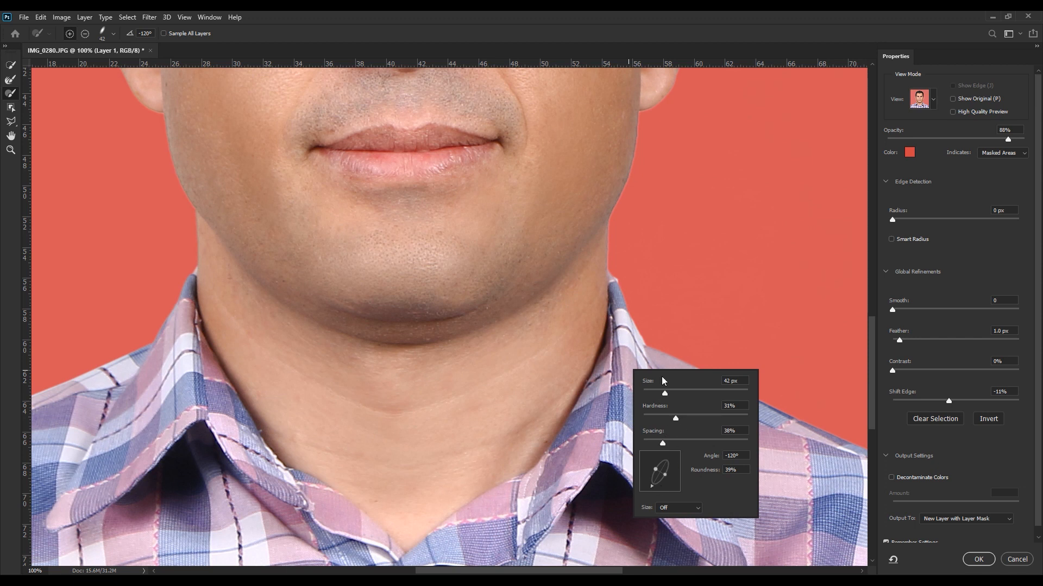
{"action": "left_click", "coordinate": [629, 505]}
{"action": "right_click", "coordinate": [642, 293]}
{"action": "left_click_drag", "start_coordinate": [662, 407], "coordinate": [684, 410]}
{"action": "key", "text": "Return"}
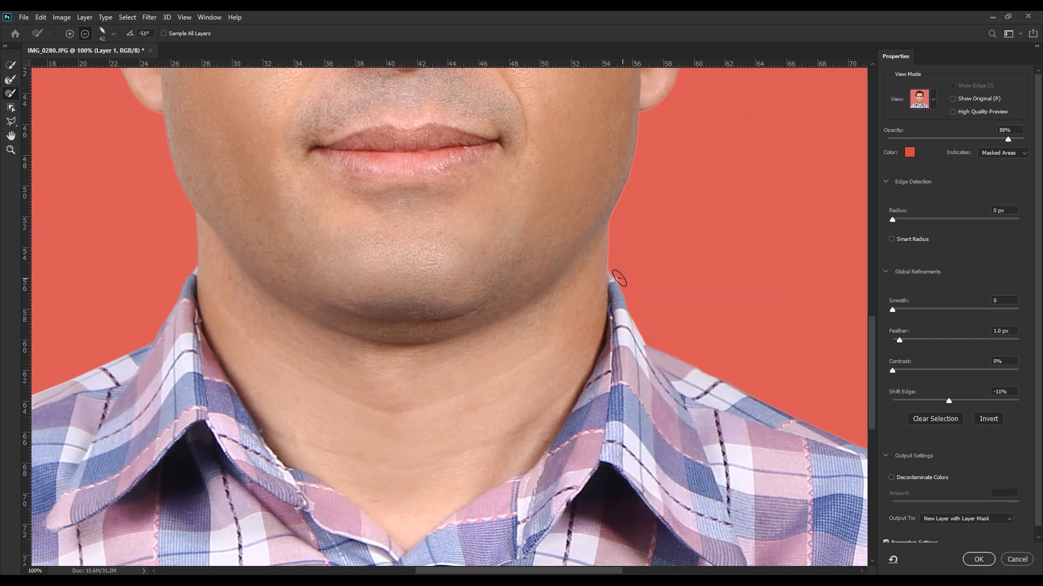
{"action": "key", "text": "alt"}
- Switch the mask preview to Black & White and examine the edges of the head and hair
{"action": "scroll", "coordinate": [711, 224], "scroll_direction": "down", "scroll_amount": 4}
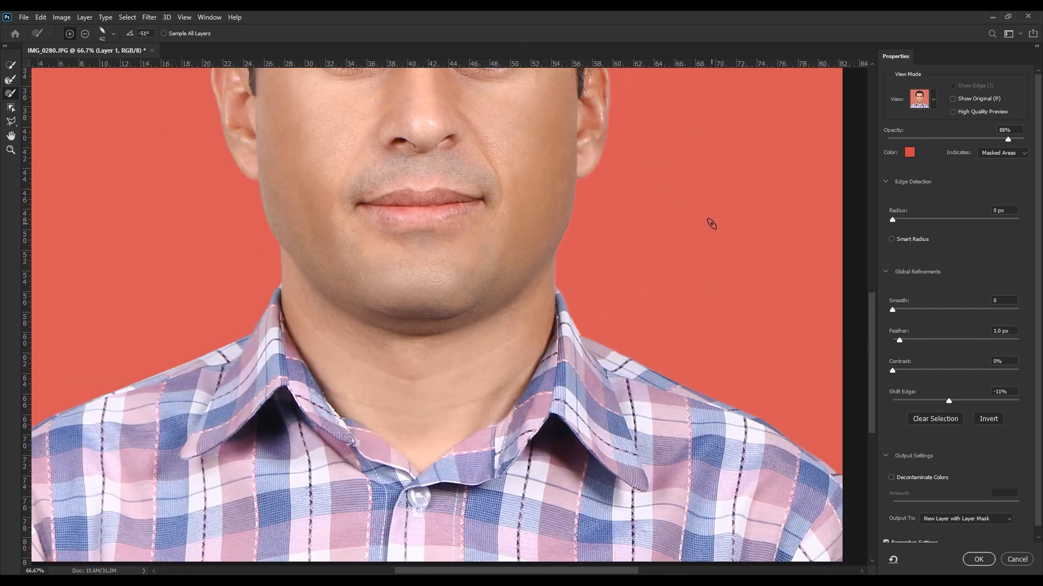
{"action": "left_click", "coordinate": [934, 100]}
{"action": "left_click", "coordinate": [896, 239]}
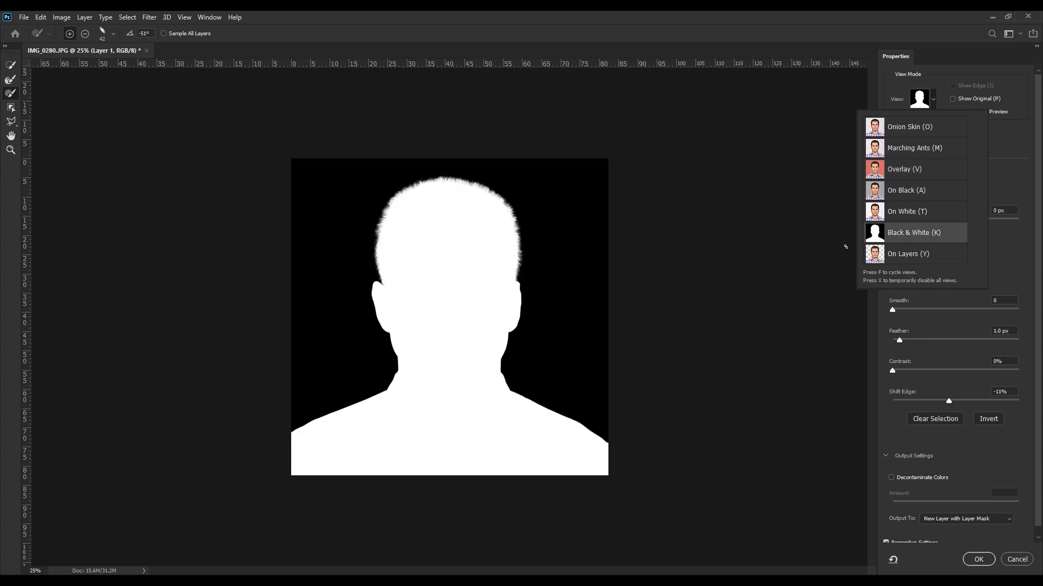
{"action": "left_click", "coordinate": [758, 216]}
{"action": "key", "text": "ctrl+plus"}
{"action": "key", "text": "ctrl+plus"}
{"action": "key", "text": "ctrl+plus"}
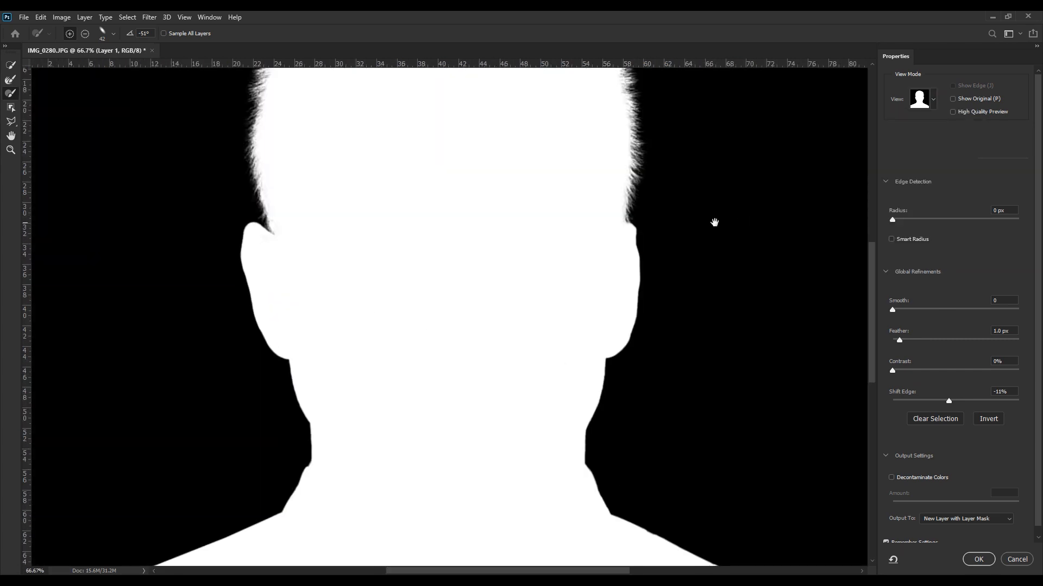
{"action": "scroll", "coordinate": [570, 284], "scroll_direction": "up", "scroll_amount": 3}
- Set the mask brush to 87 px, 0% hardness and a -117° angle, and touch up the left hair edge
{"action": "right_click", "coordinate": [370, 320]}
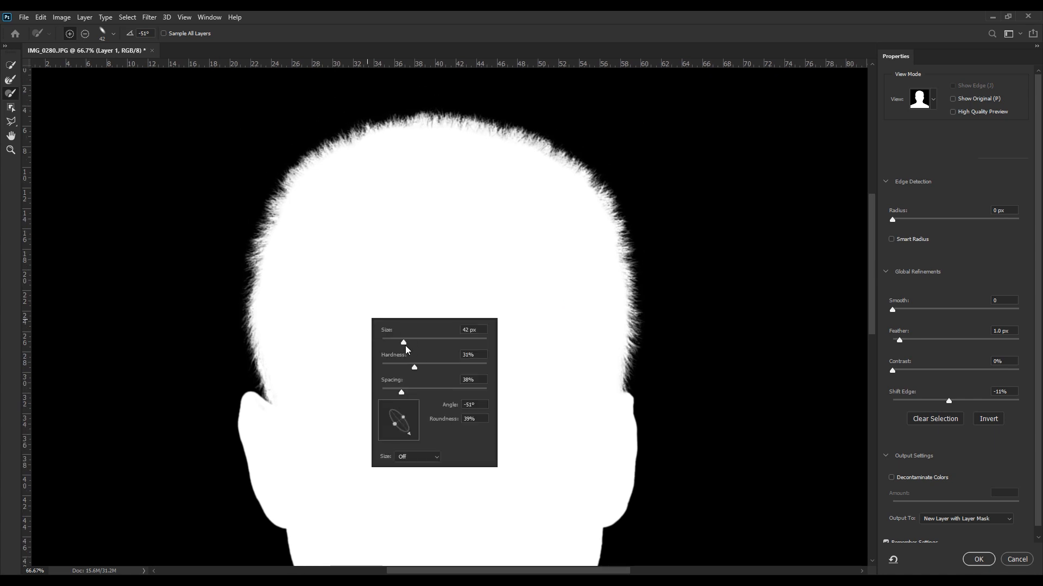
{"action": "left_click", "coordinate": [10, 93]}
{"action": "right_click", "coordinate": [372, 313]}
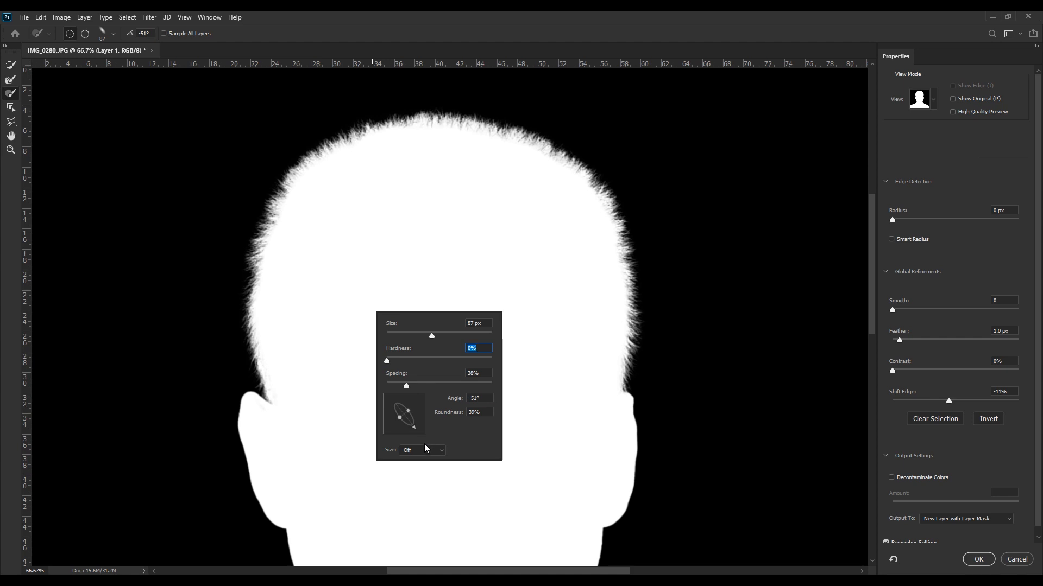
{"action": "right_click", "coordinate": [286, 325]}
{"action": "left_click_drag", "start_coordinate": [310, 438], "coordinate": [313, 437]}
{"action": "left_click", "coordinate": [265, 291], "text": "alt"}
{"action": "left_click", "coordinate": [270, 278]}
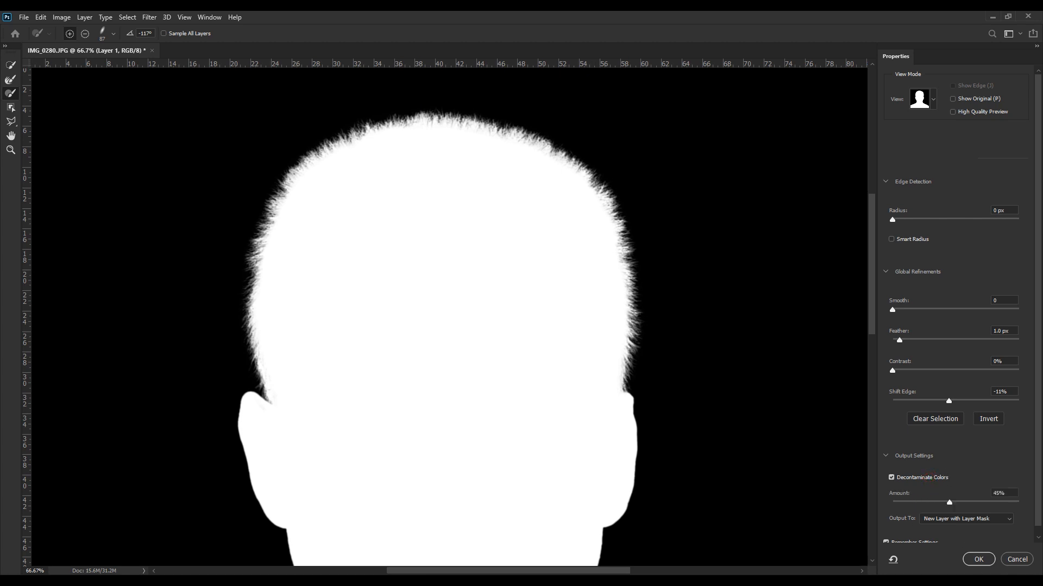
- Output the refined selection to a new layer with a layer mask and hide the Background layer
{"action": "left_click", "coordinate": [978, 559]}
{"action": "left_click", "coordinate": [908, 467]}
{"action": "key", "text": "ctrl+minus"}
{"action": "key", "text": "ctrl+minus"}
{"action": "key", "text": "ctrl+minus"}
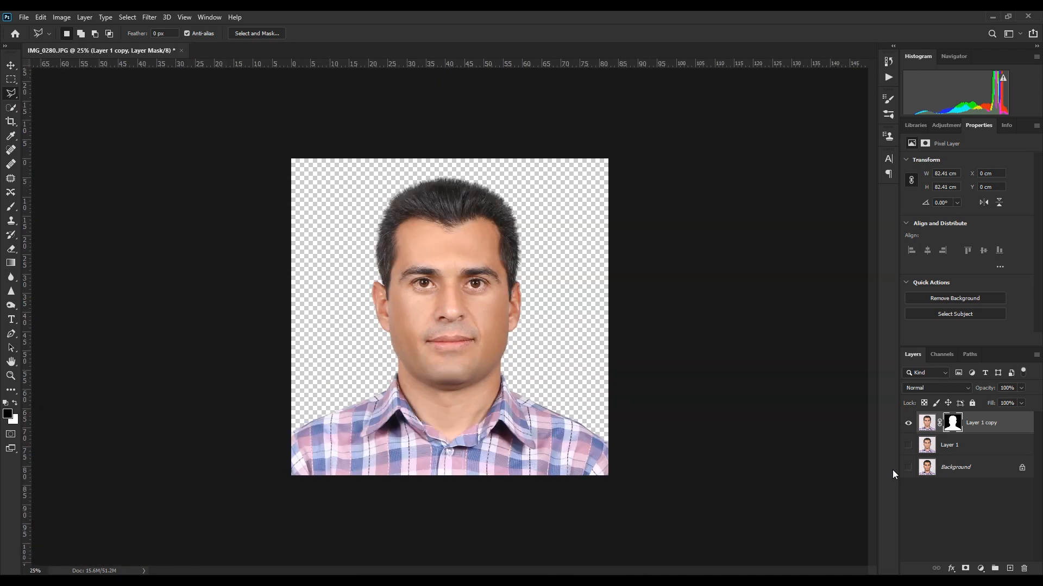
- Add a new layer directly above Layer 1 and fill it with white using the Paint Bucket
{"action": "left_click", "coordinate": [971, 444]}
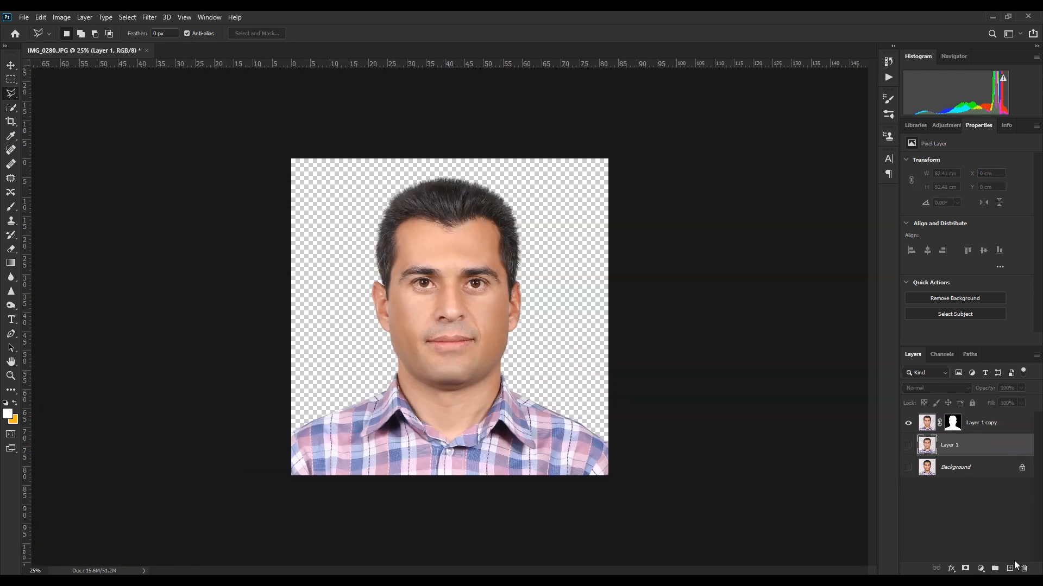
{"action": "left_click", "coordinate": [1010, 568]}
{"action": "key", "text": "i"}
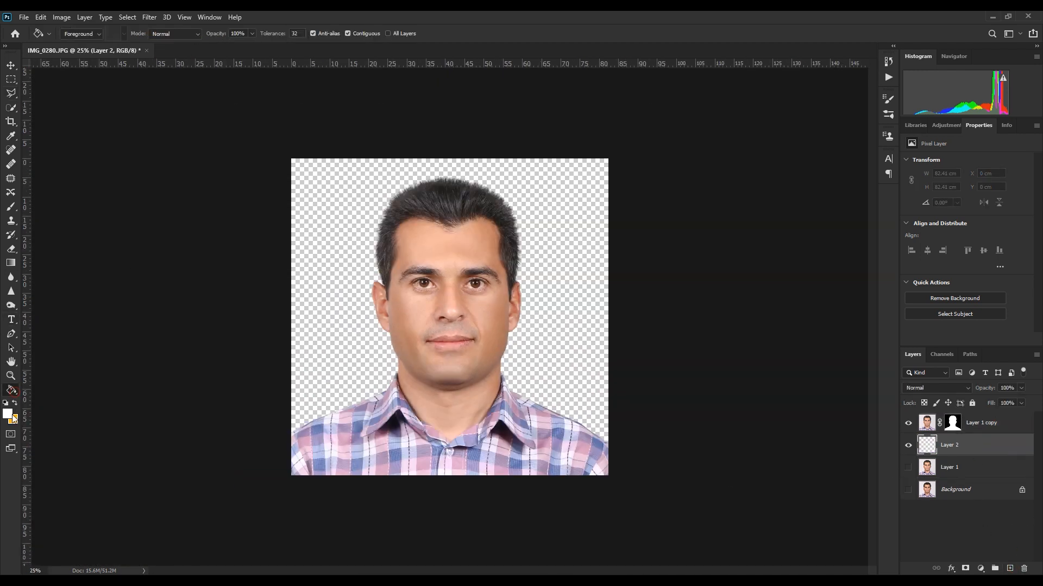
{"action": "left_click", "coordinate": [7, 414]}
{"action": "left_click", "coordinate": [295, 212]}
{"action": "key", "text": "g"}
{"action": "left_click", "coordinate": [341, 205]}
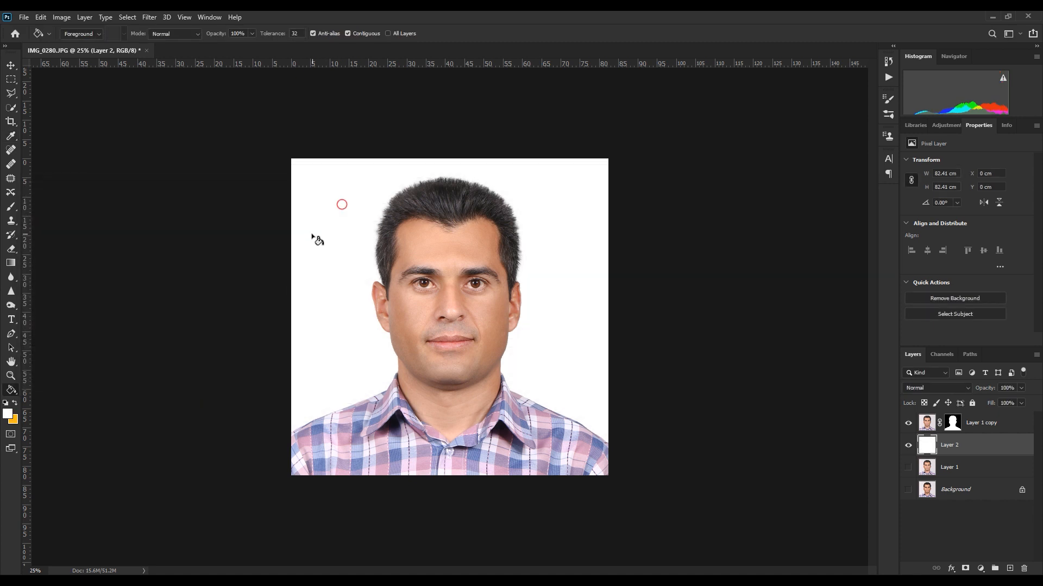
{"action": "left_click", "coordinate": [12, 66]}
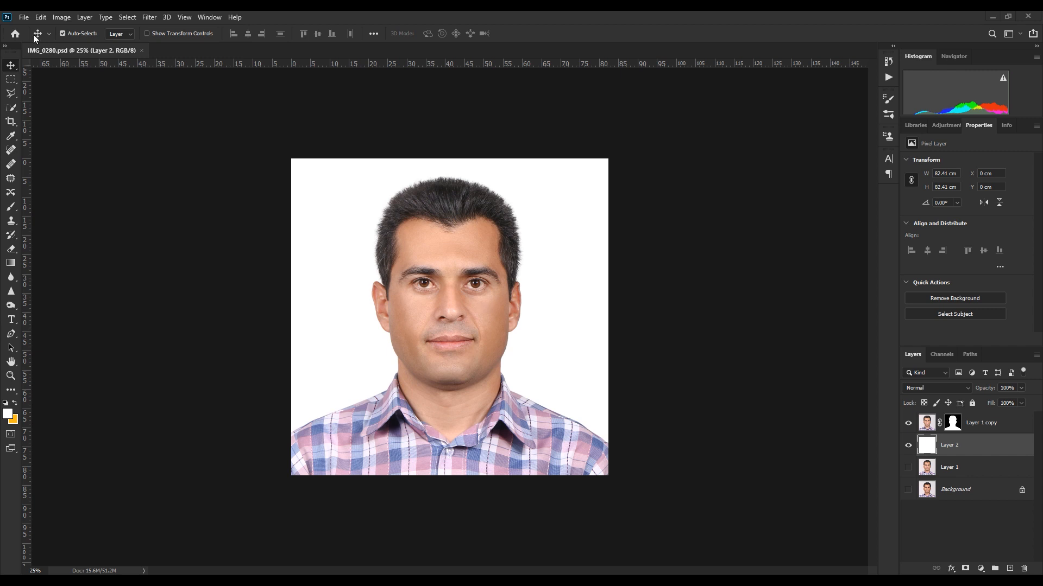
- Resize the image to 600 × 600 pixels, keeping the resolution at 72 pixels/inch
{"action": "left_click", "coordinate": [61, 18]}
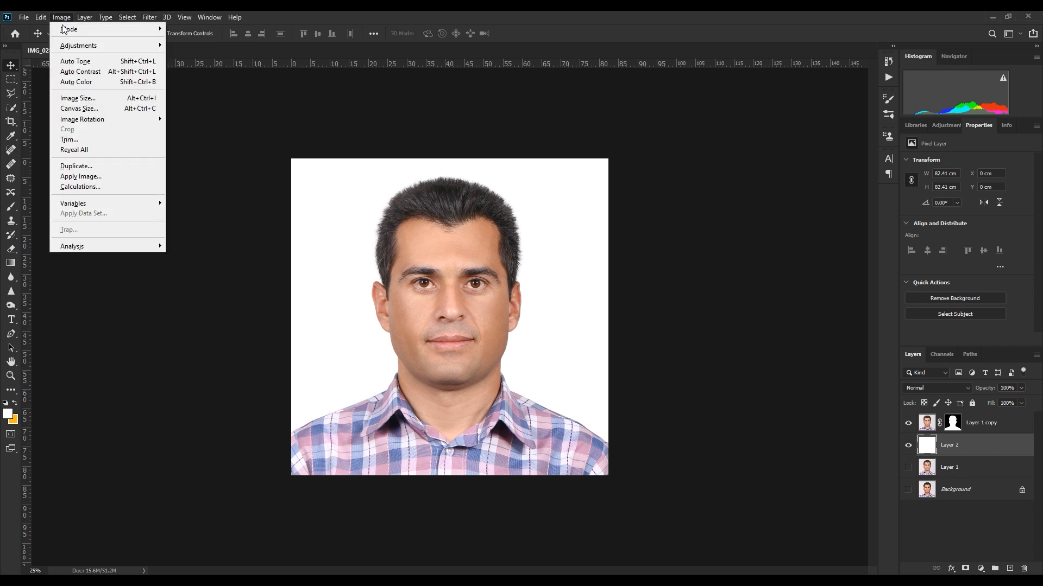
{"action": "left_click", "coordinate": [112, 105]}
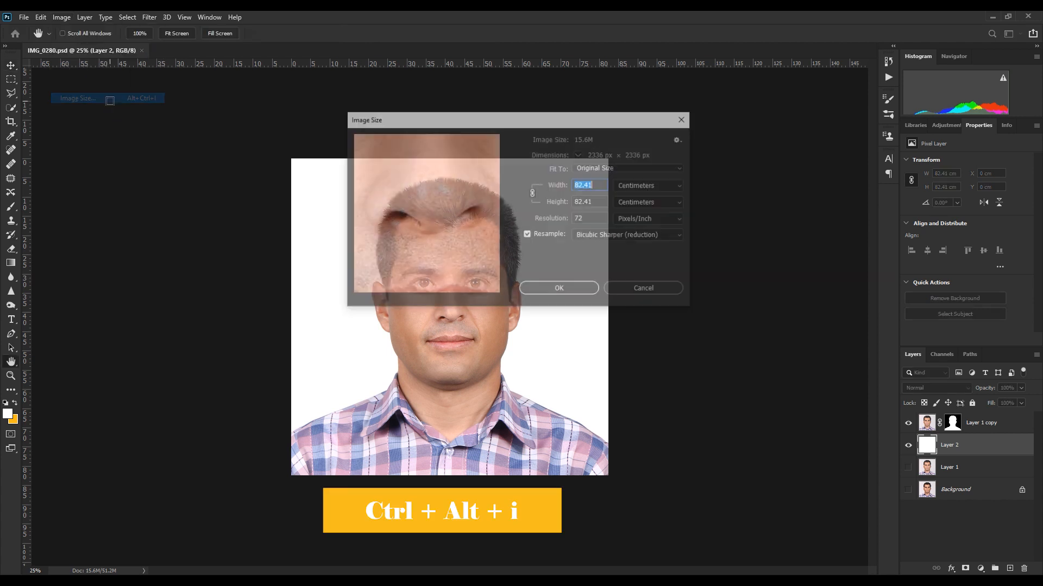
{"action": "left_click_drag", "start_coordinate": [578, 119], "coordinate": [860, 105]}
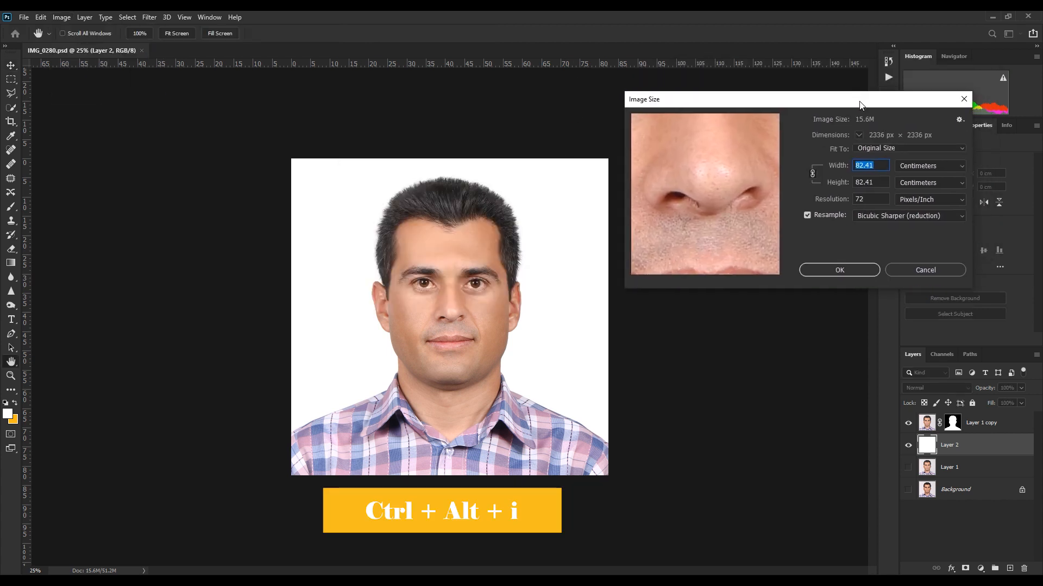
{"action": "left_click", "coordinate": [938, 169]}
{"action": "left_click", "coordinate": [924, 186]}
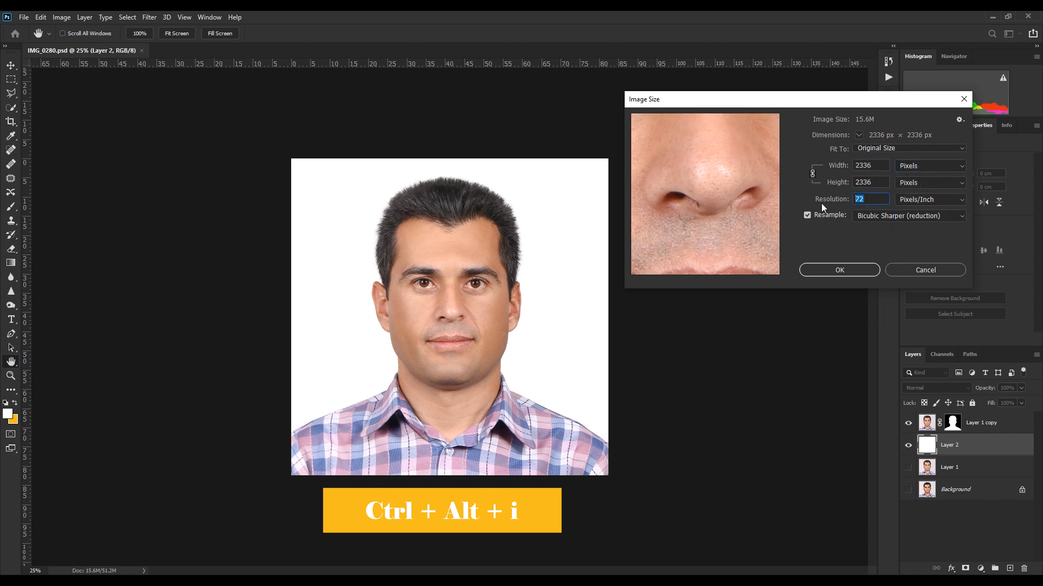
{"action": "type", "text": "600"}
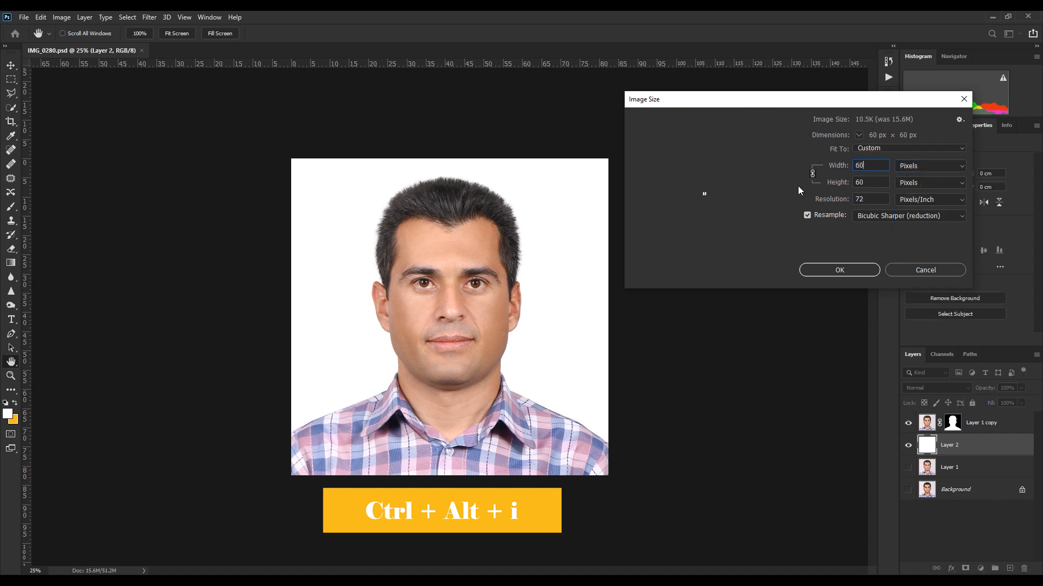
{"action": "left_click", "coordinate": [839, 272]}
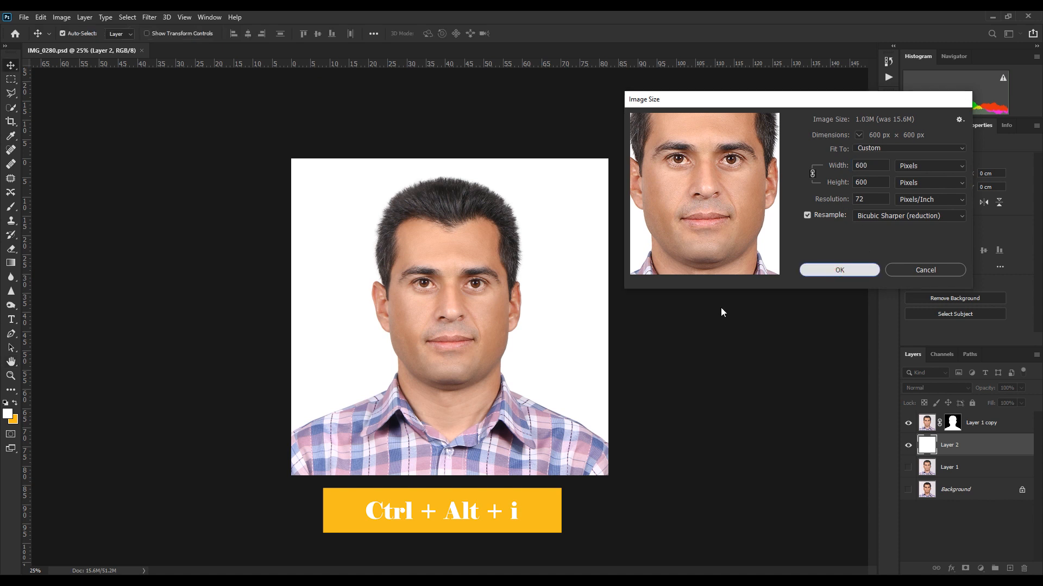
- Start saving the image as a JPEG copy and select its file name for editing
{"action": "key", "text": "ctrl+shift+s"}
{"action": "left_click", "coordinate": [111, 472]}
{"action": "left_click", "coordinate": [108, 363]}
{"action": "double_click", "coordinate": [104, 459]}
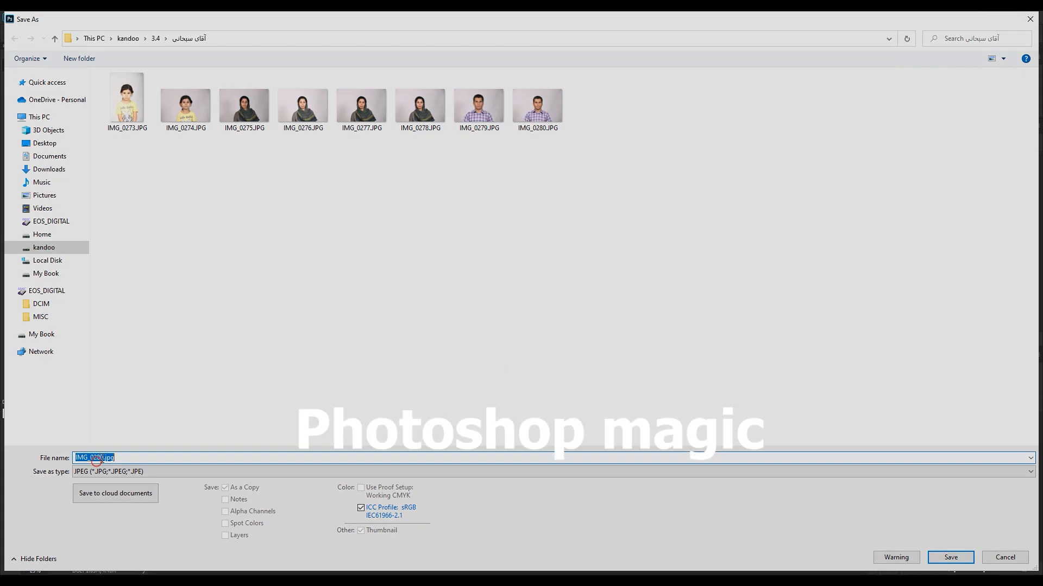